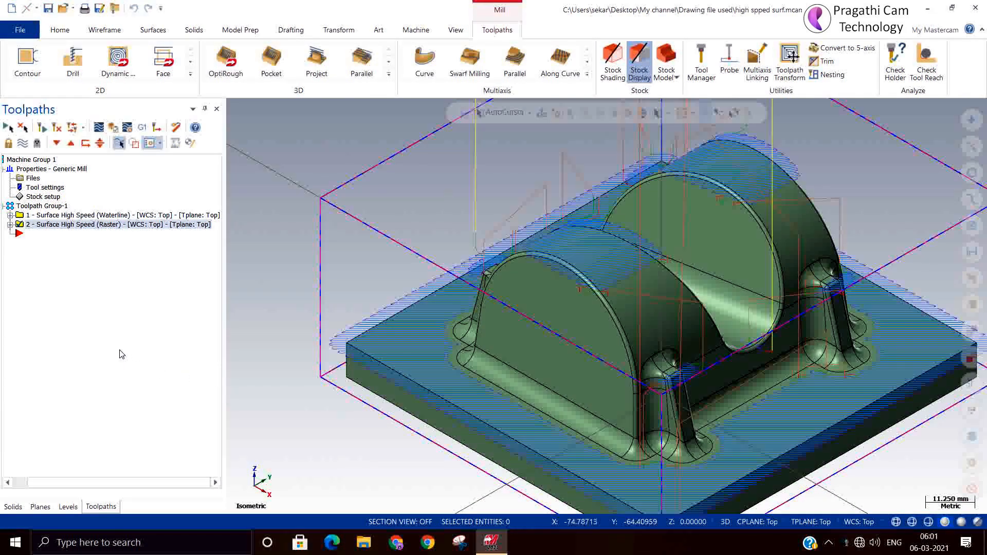
{"action": "right_click", "coordinate": [273, 204]}
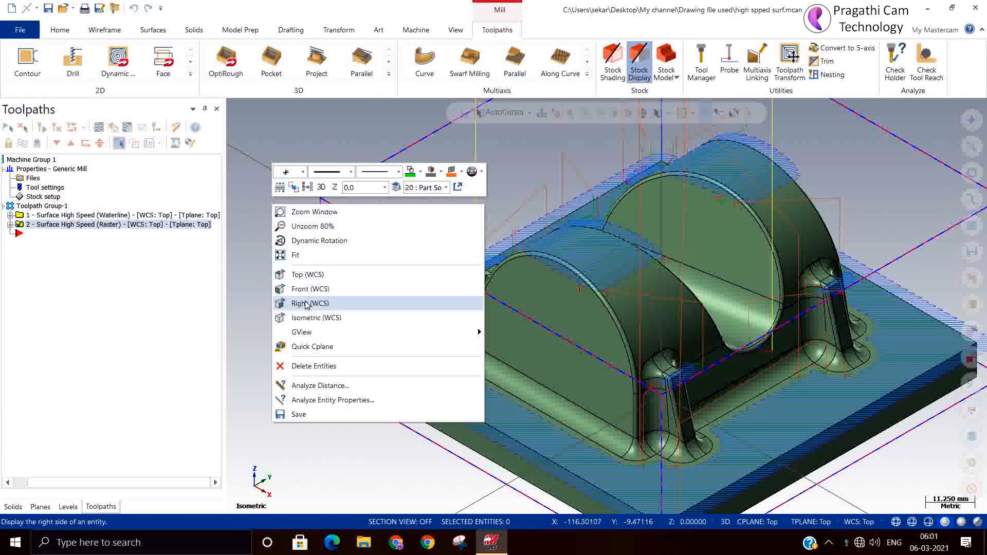
{"action": "left_click", "coordinate": [311, 320]}
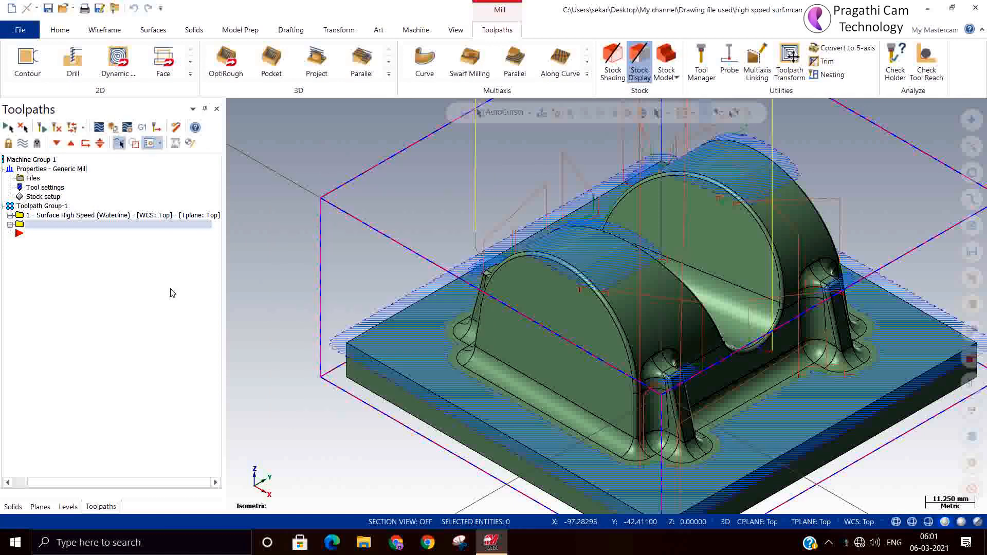
{"action": "right_click", "coordinate": [100, 280]}
{"action": "mouse_move", "coordinate": [152, 272]}
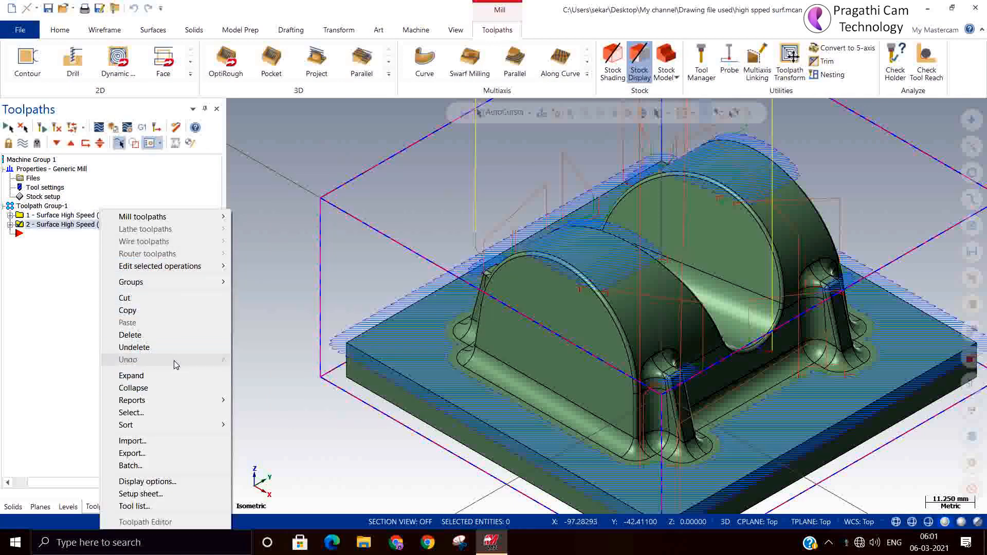
{"action": "mouse_move", "coordinate": [187, 217]}
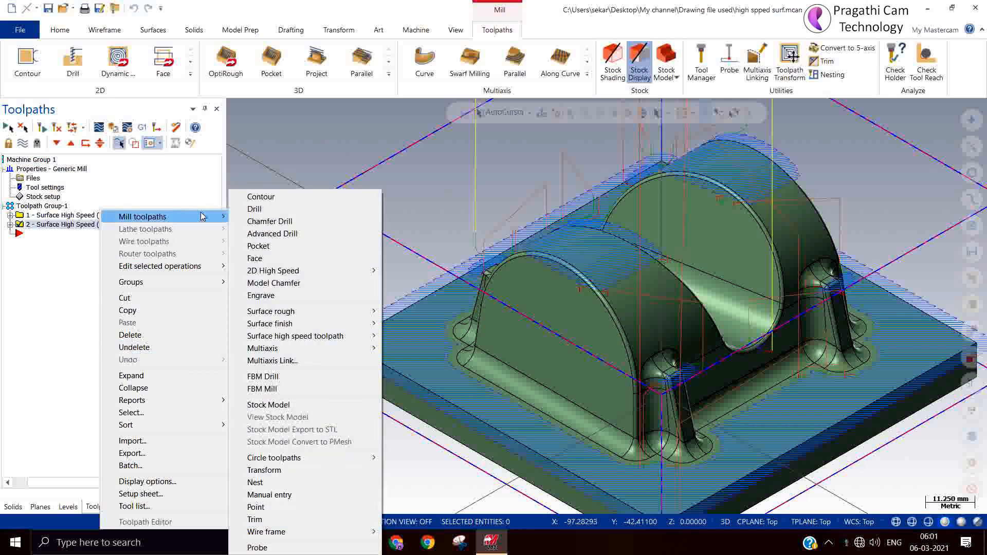
{"action": "mouse_move", "coordinate": [307, 354]}
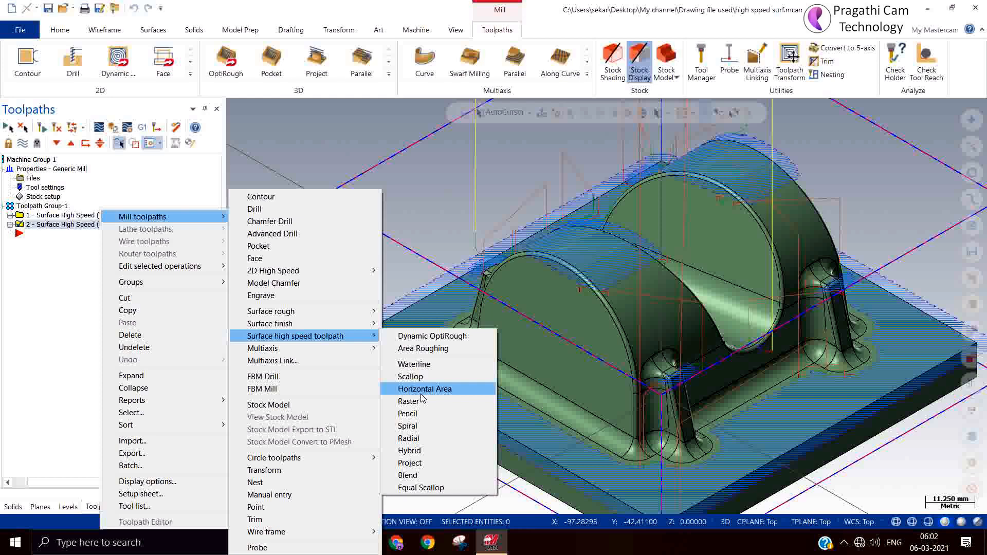
{"action": "left_click", "coordinate": [433, 240]}
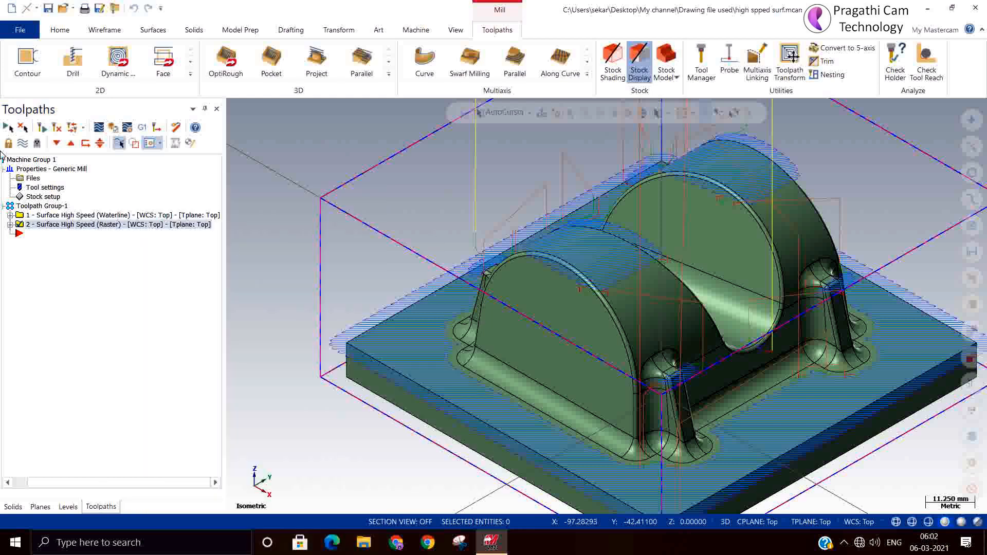
- Hide the toolpath display of the selected Surface High Speed (Raster) operation
{"action": "left_click", "coordinate": [23, 143]}
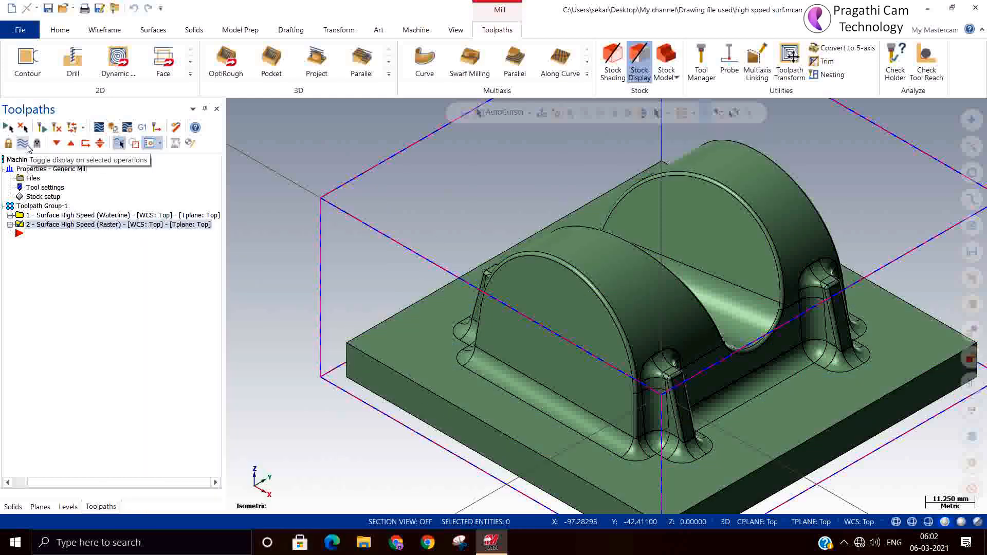
{"action": "left_click", "coordinate": [23, 143]}
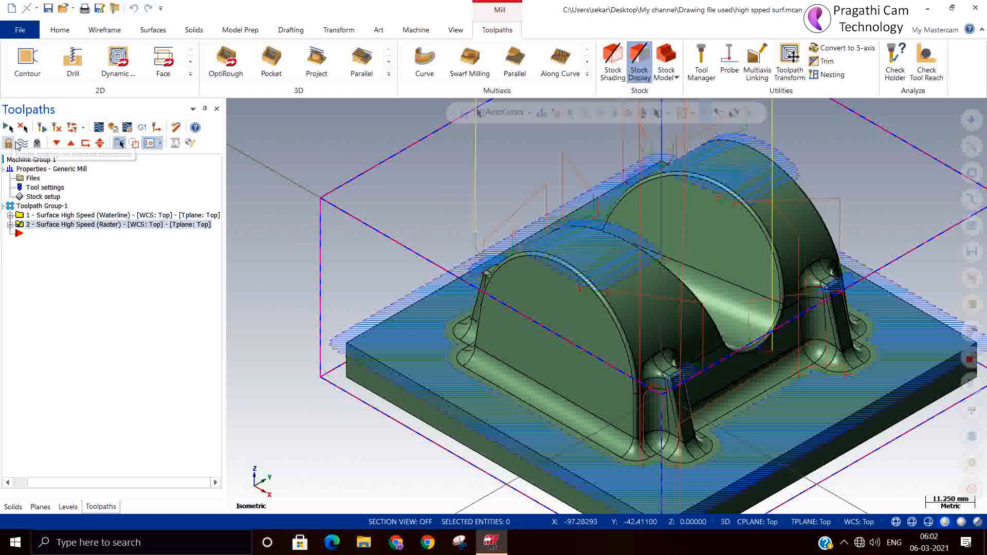
{"action": "left_click", "coordinate": [20, 145]}
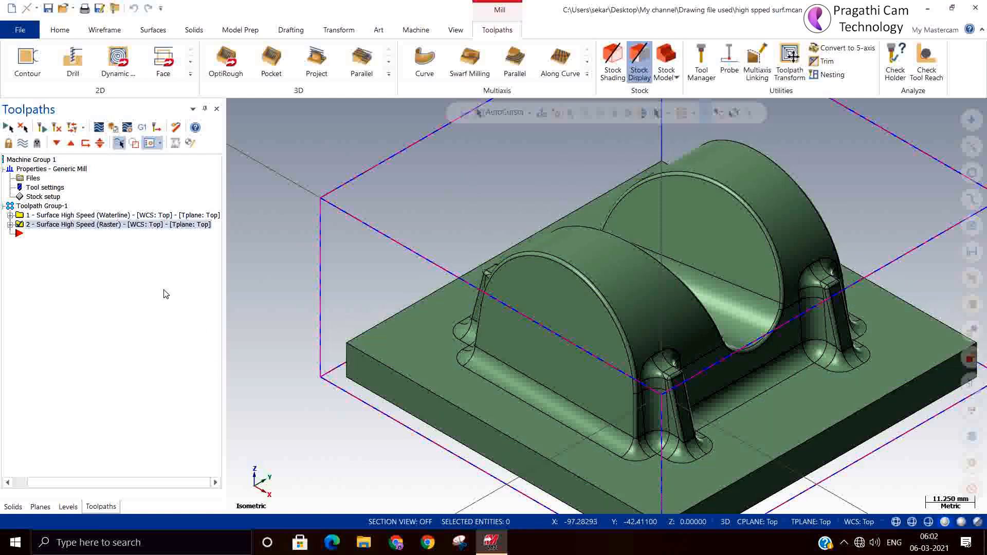
- Create a Horizontal Area surface high speed toolpath with machining wall stock and floor stock both set to 0
{"action": "right_click", "coordinate": [83, 275]}
{"action": "mouse_move", "coordinate": [125, 219]}
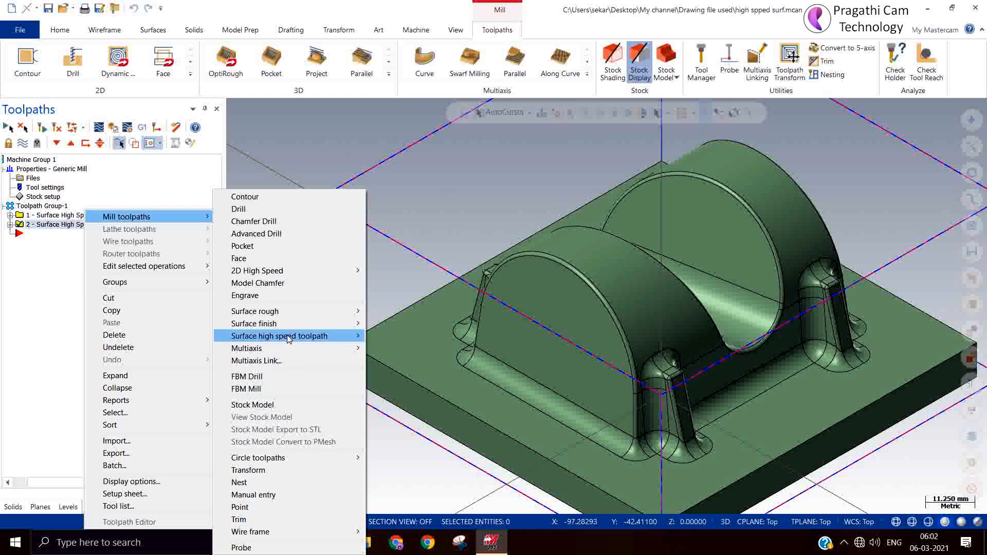
{"action": "left_click", "coordinate": [411, 395]}
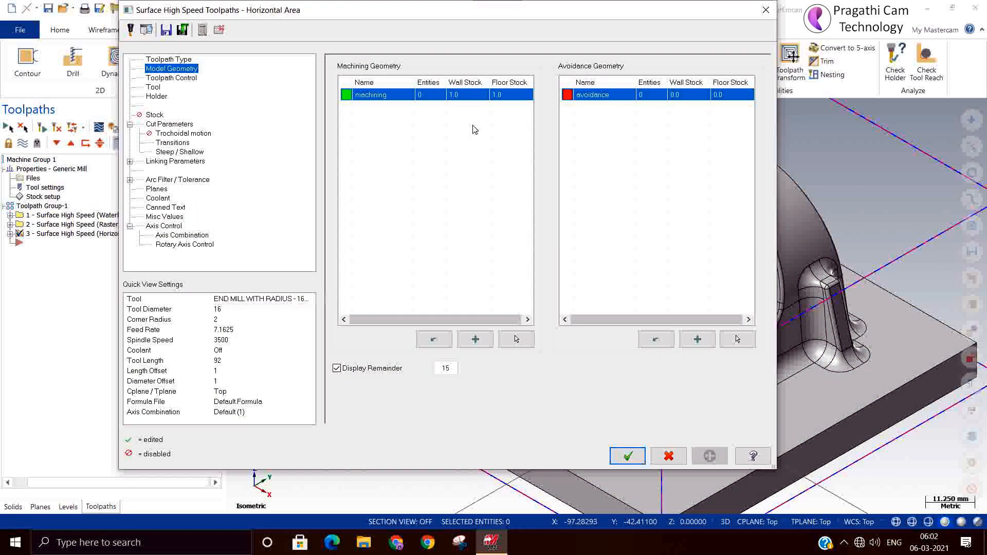
{"action": "left_click", "coordinate": [512, 95]}
{"action": "type", "text": "0"}
{"action": "left_click", "coordinate": [459, 96]}
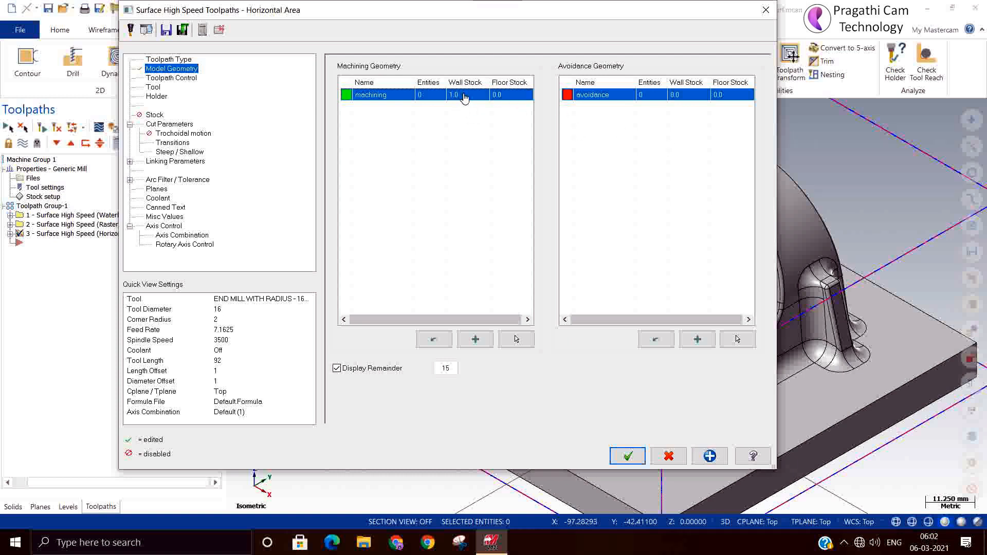
{"action": "left_click", "coordinate": [465, 95]}
{"action": "type", "text": "0"}
- Select the entire part model as the machining geometry of the Horizontal Area toolpath
{"action": "left_click", "coordinate": [518, 341]}
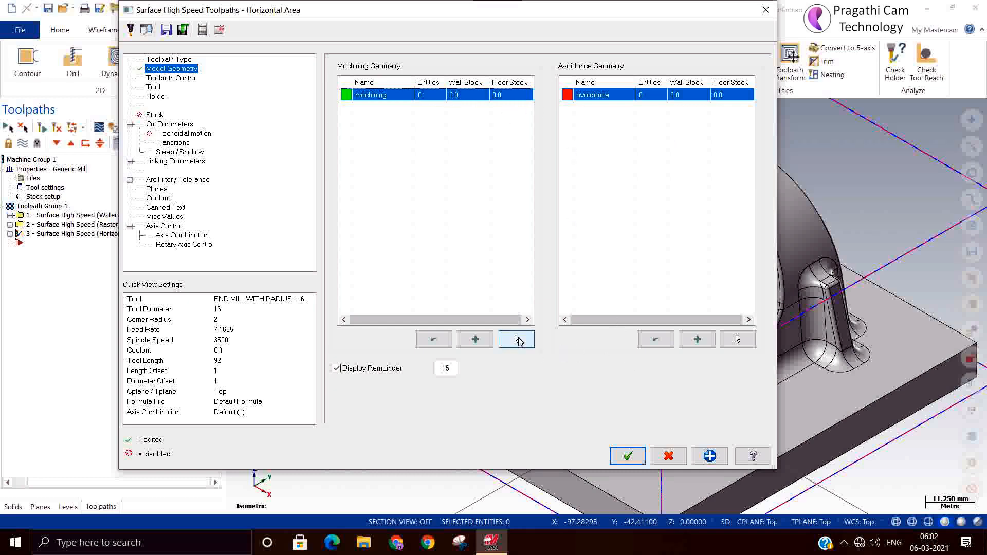
{"action": "left_click", "coordinate": [516, 339]}
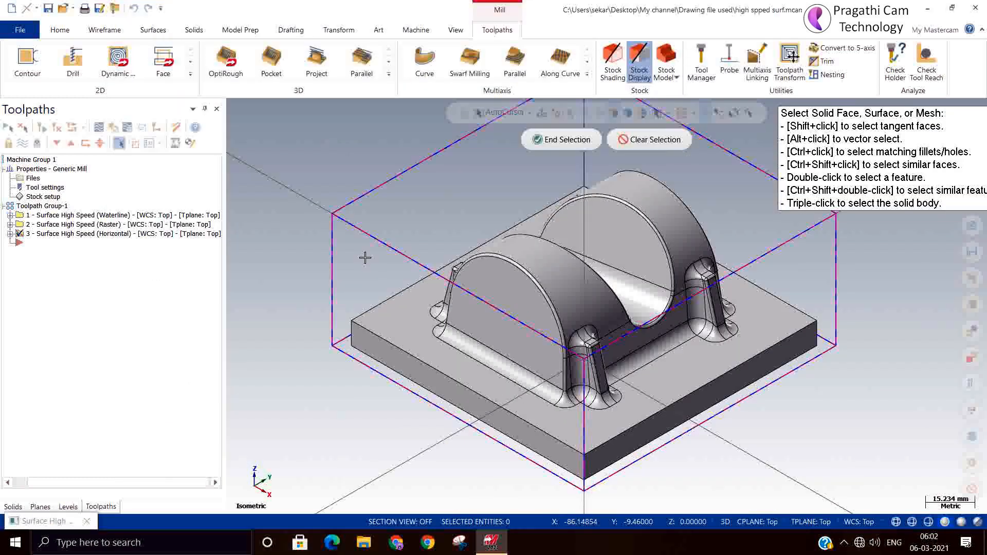
{"action": "scroll", "coordinate": [360, 149], "scroll_direction": "down", "scroll_amount": 2}
{"action": "left_click_drag", "start_coordinate": [308, 135], "coordinate": [774, 410]}
{"action": "middle_click_drag", "start_coordinate": [771, 304], "coordinate": [665, 339]}
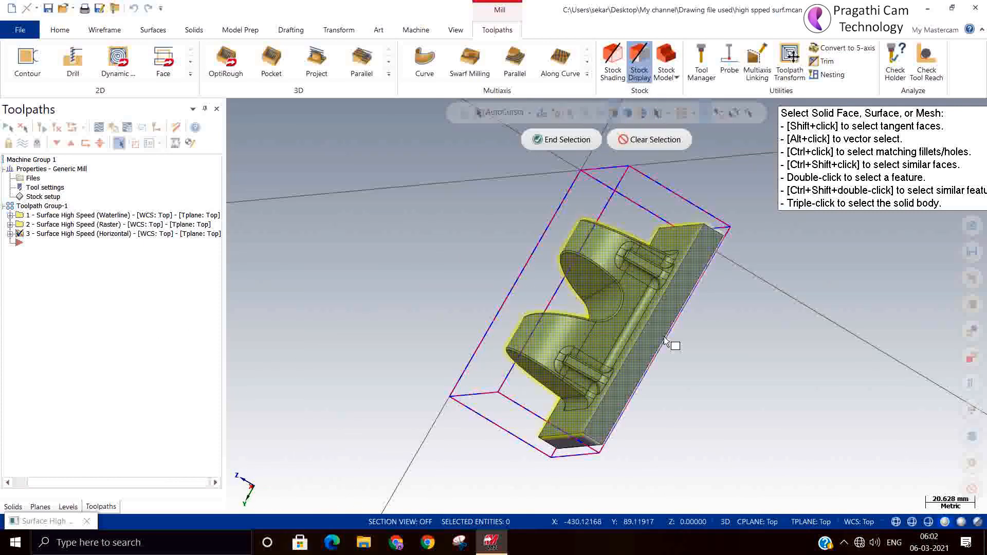
{"action": "left_click", "coordinate": [564, 140]}
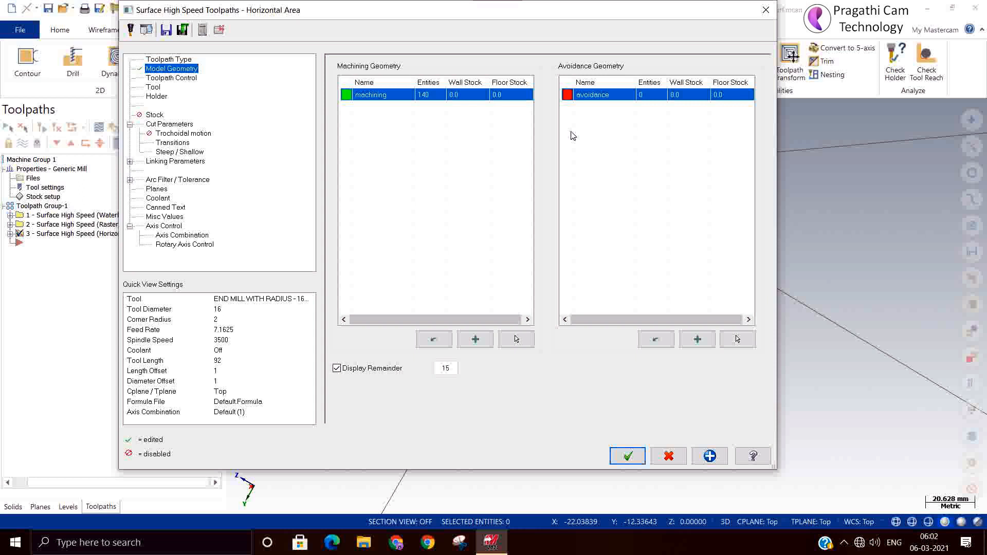
- Define the containment boundary by chaining the four wireframe edges of the upper rectangle of the box around the part
{"action": "left_click", "coordinate": [172, 79]}
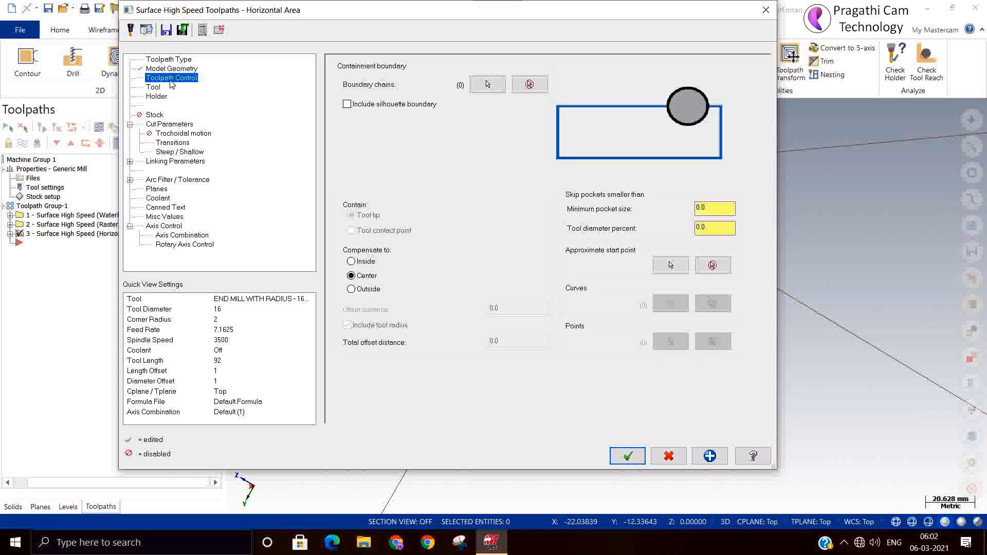
{"action": "left_click", "coordinate": [487, 85]}
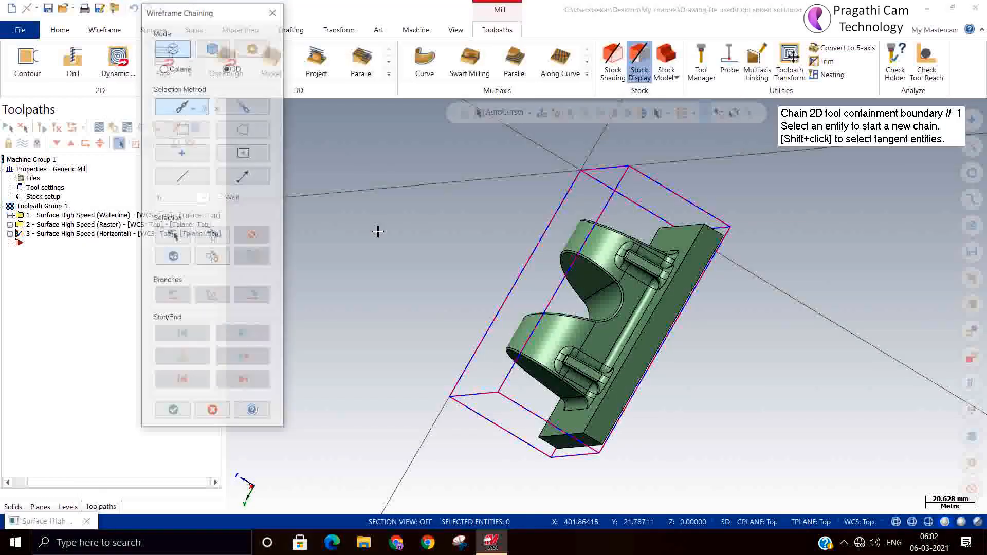
{"action": "middle_click_drag", "start_coordinate": [384, 227], "coordinate": [496, 210]}
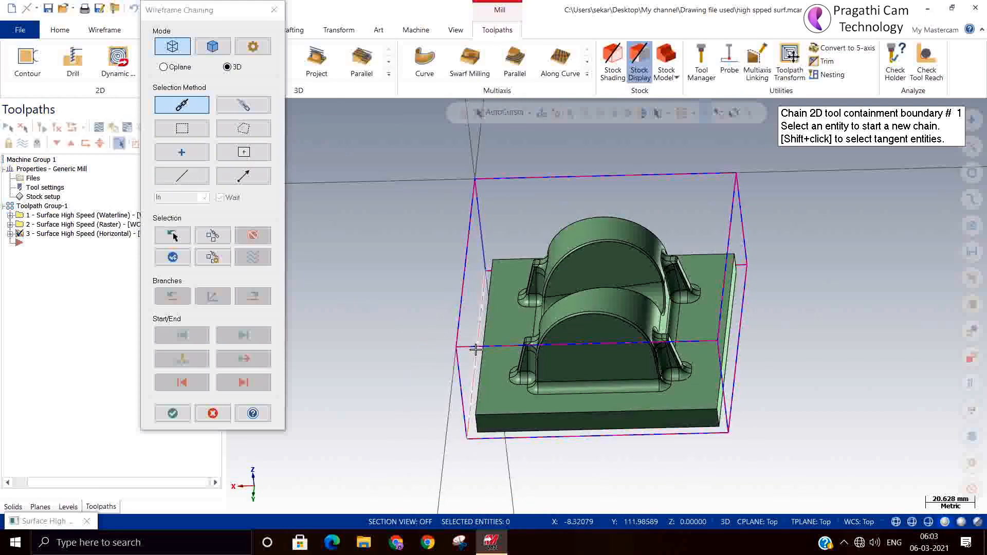
{"action": "left_click", "coordinate": [497, 346]}
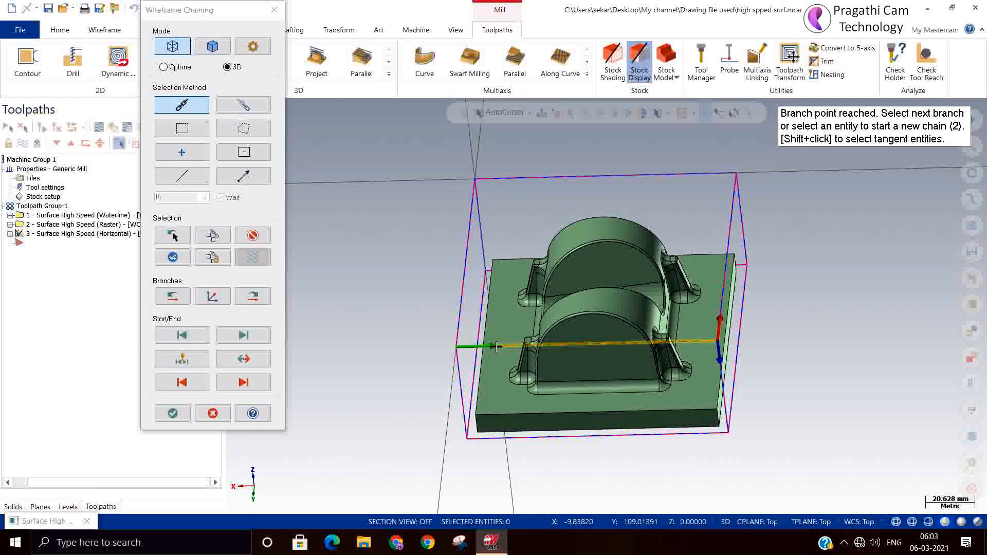
{"action": "left_click", "coordinate": [721, 275]}
{"action": "left_click", "coordinate": [635, 175]}
{"action": "left_click", "coordinate": [466, 221]}
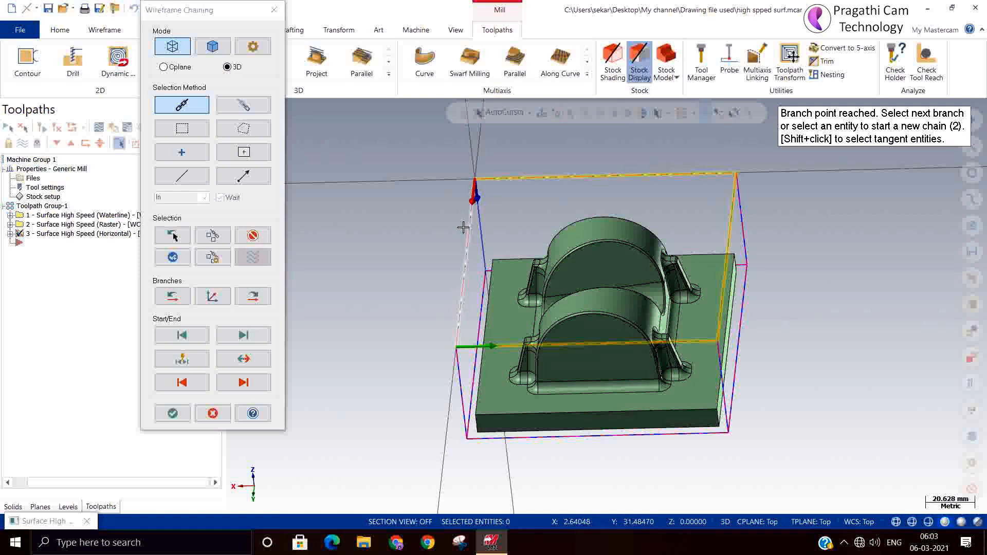
{"action": "left_click", "coordinate": [172, 413]}
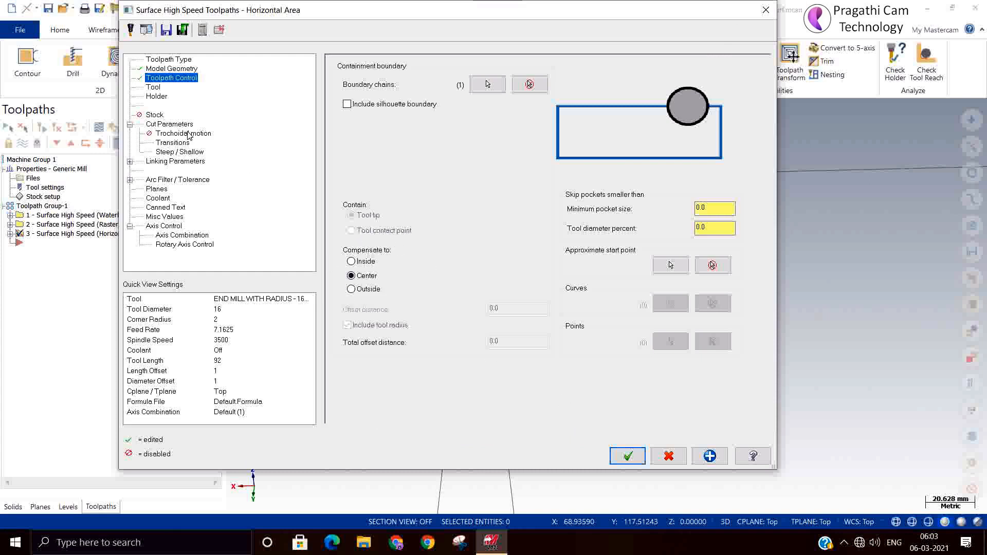
- Choose the 8 mm end mill with 1 mm corner radius and enable collision checking for its holder
{"action": "left_click", "coordinate": [154, 87]}
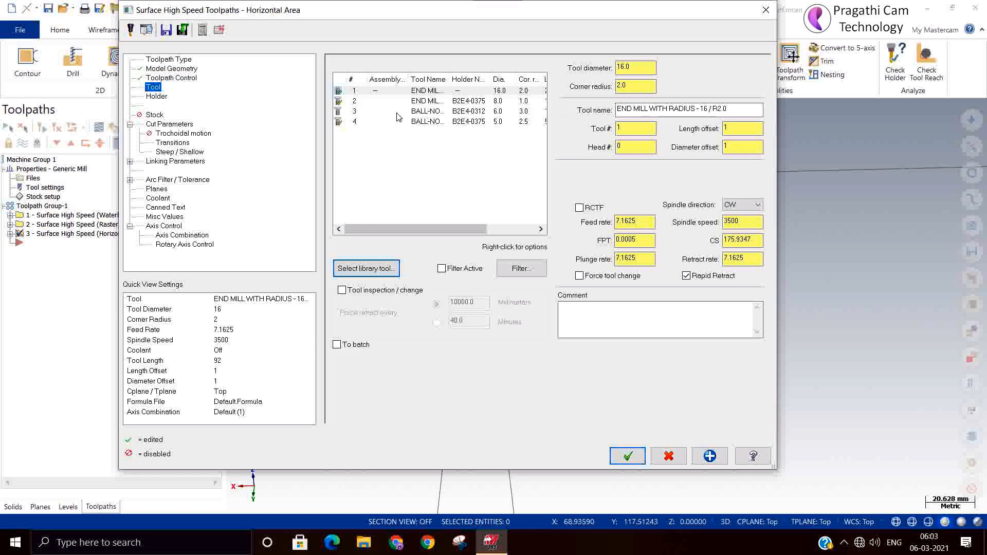
{"action": "left_click", "coordinate": [447, 102]}
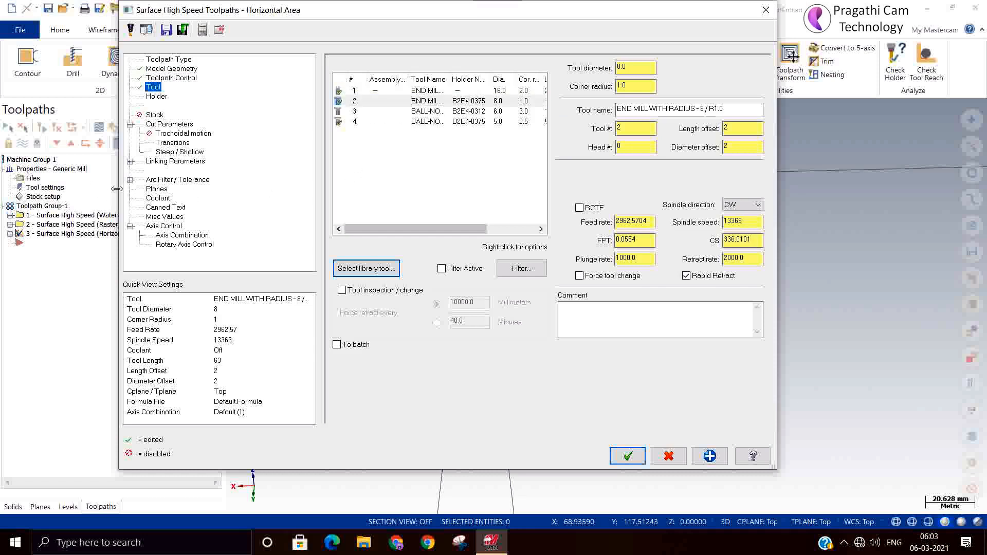
{"action": "left_click", "coordinate": [156, 97]}
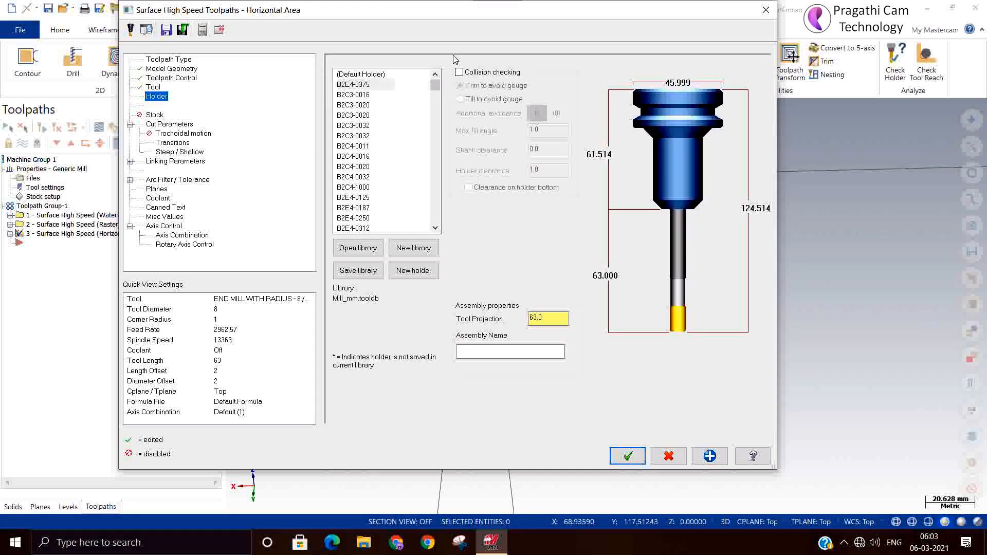
{"action": "left_click", "coordinate": [459, 72]}
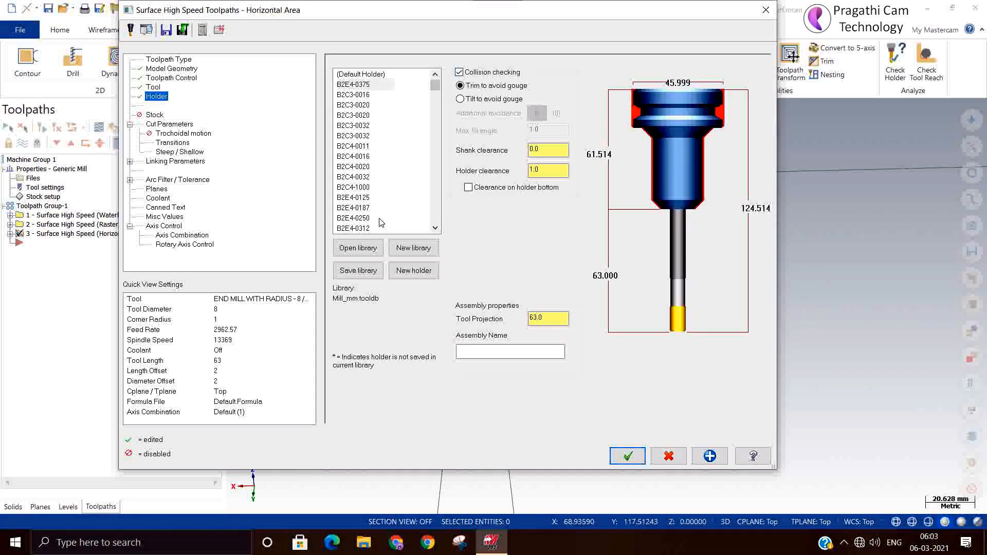
- Set the cut parameters to 1 depth cut and an XY stepover of 25% of diameter, with corner rounding enabled
{"action": "left_click", "coordinate": [161, 125]}
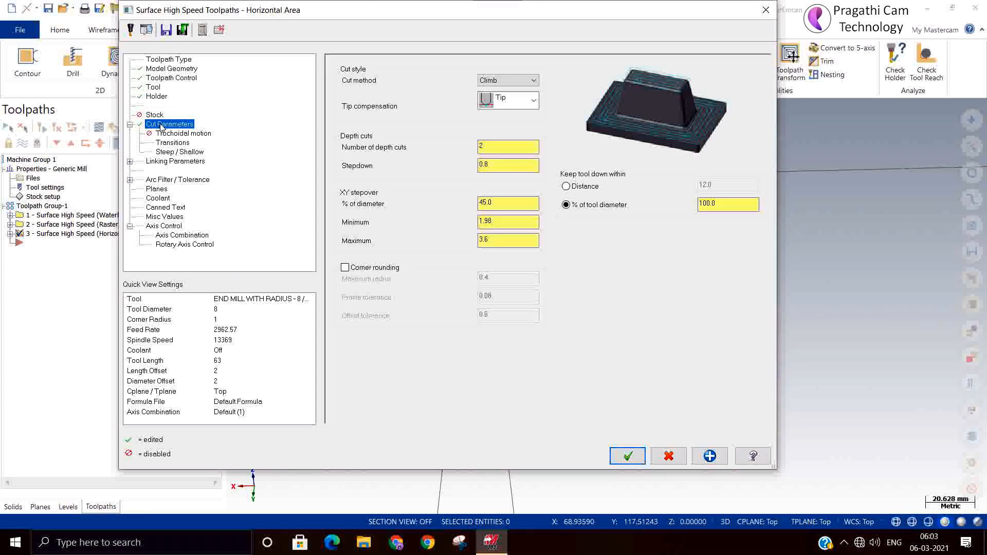
{"action": "left_click_drag", "start_coordinate": [488, 147], "coordinate": [458, 145]}
{"action": "type", "text": "1"}
{"action": "left_click", "coordinate": [512, 163]}
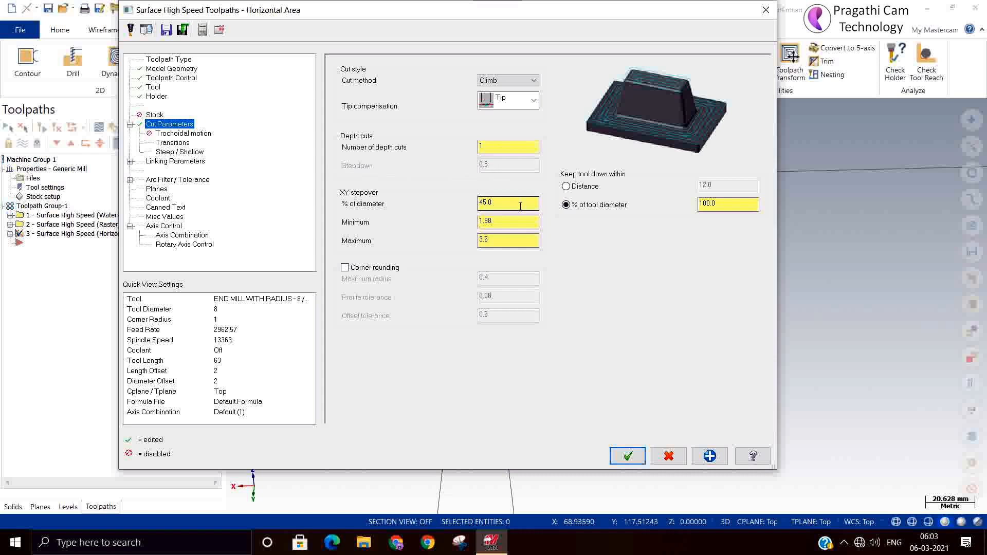
{"action": "left_click_drag", "start_coordinate": [520, 204], "coordinate": [297, 181]}
{"action": "type", "text": "25"}
{"action": "key", "text": "Return"}
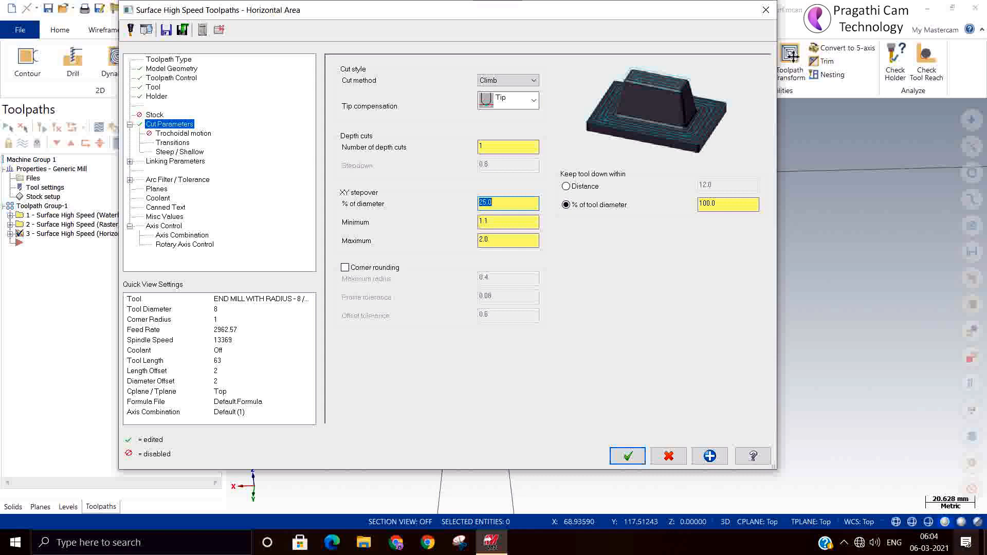
{"action": "left_click", "coordinate": [359, 268]}
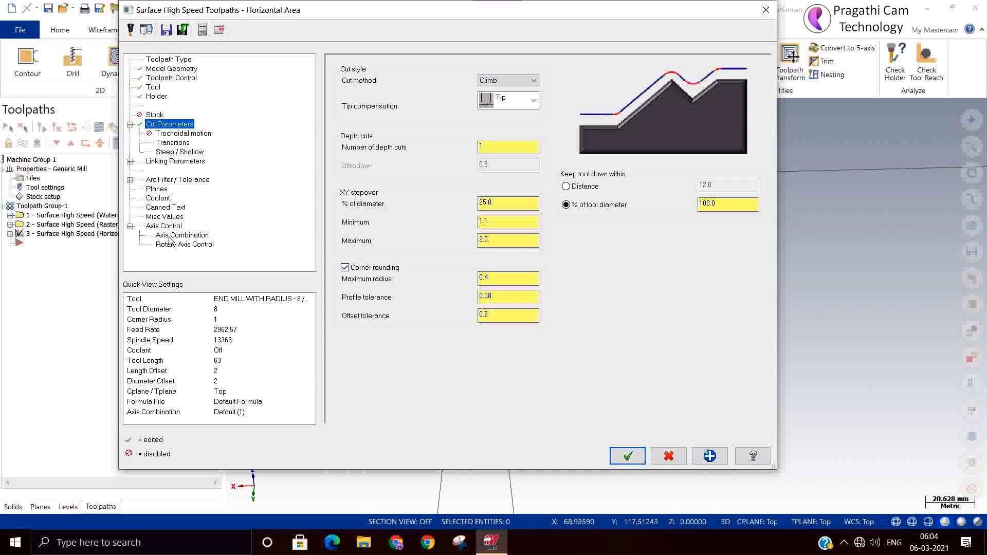
- Review the trochoidal motion, transition and steep/shallow settings, and set the linking retract method to Minimum Vertical Retract
{"action": "left_click", "coordinate": [192, 133]}
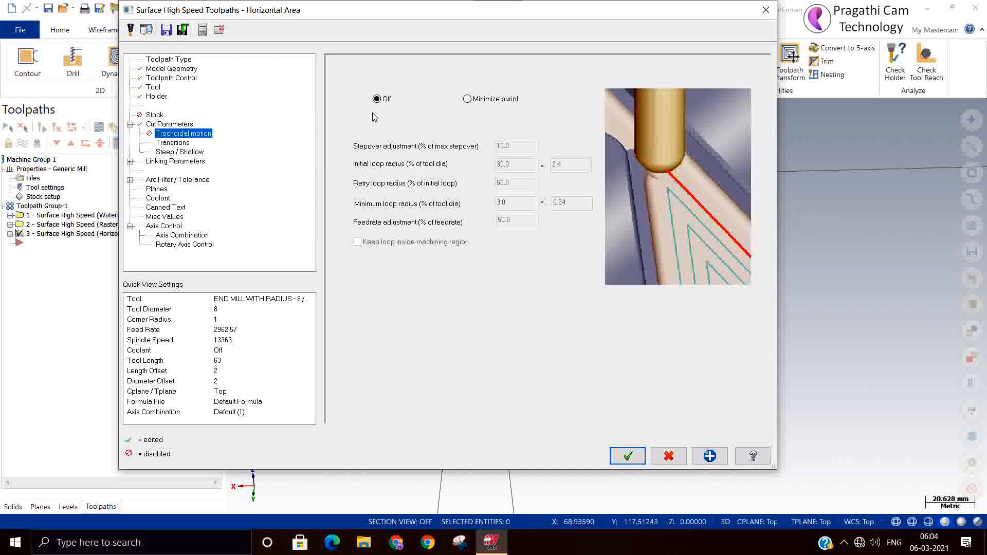
{"action": "left_click", "coordinate": [173, 145]}
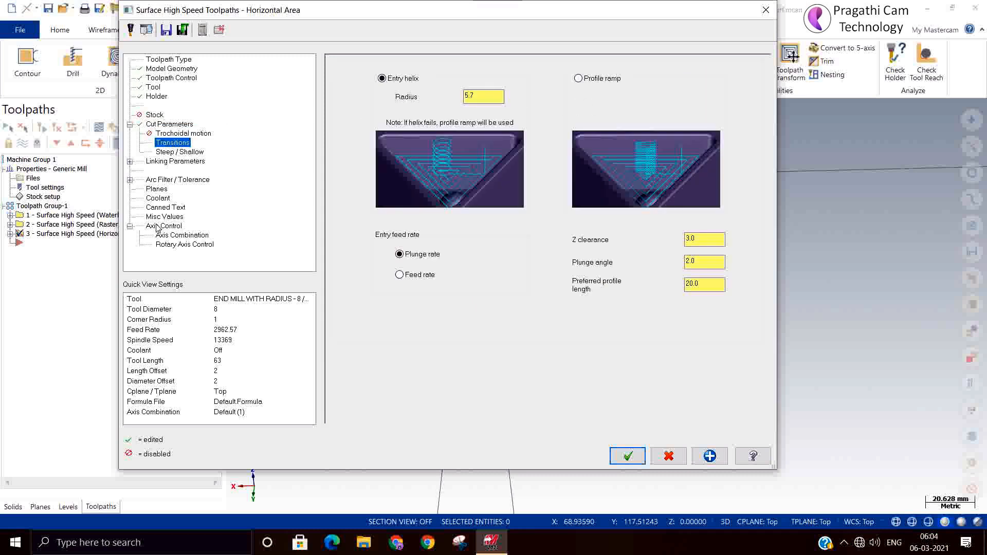
{"action": "left_click", "coordinate": [200, 152]}
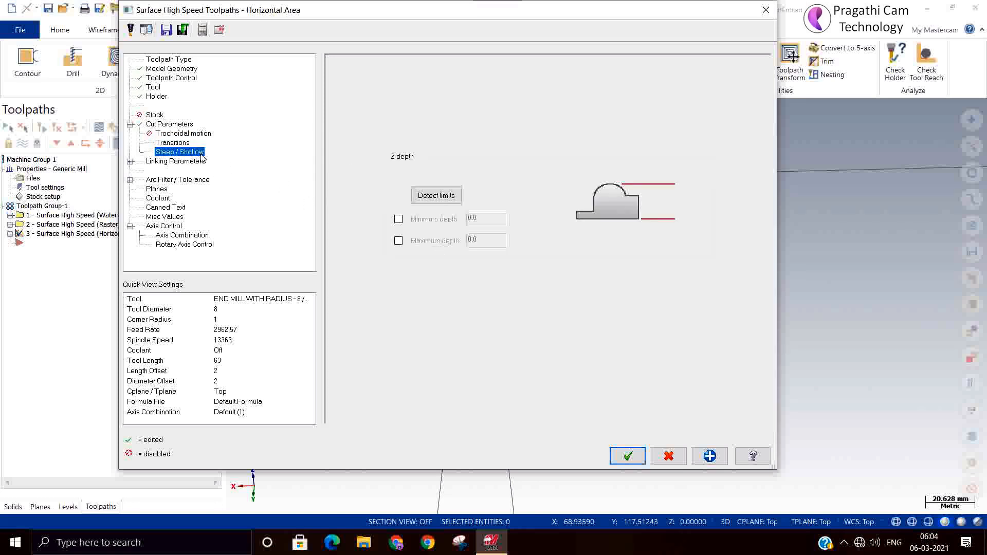
{"action": "left_click", "coordinate": [186, 163]}
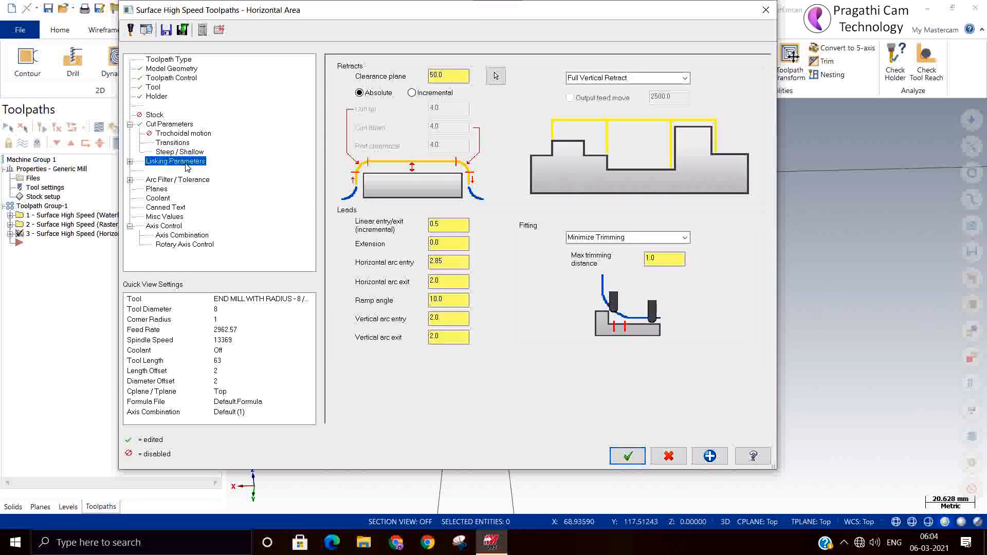
{"action": "left_click", "coordinate": [685, 78]}
{"action": "left_click", "coordinate": [664, 94]}
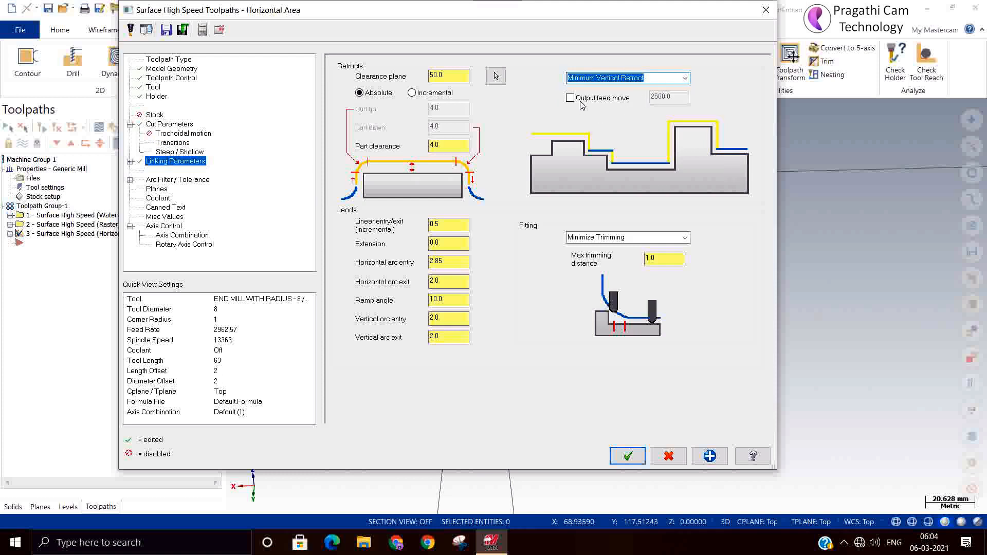
- Turn flood coolant on for the horizontal area toolpath and accept the toolpath settings
{"action": "left_click", "coordinate": [158, 199]}
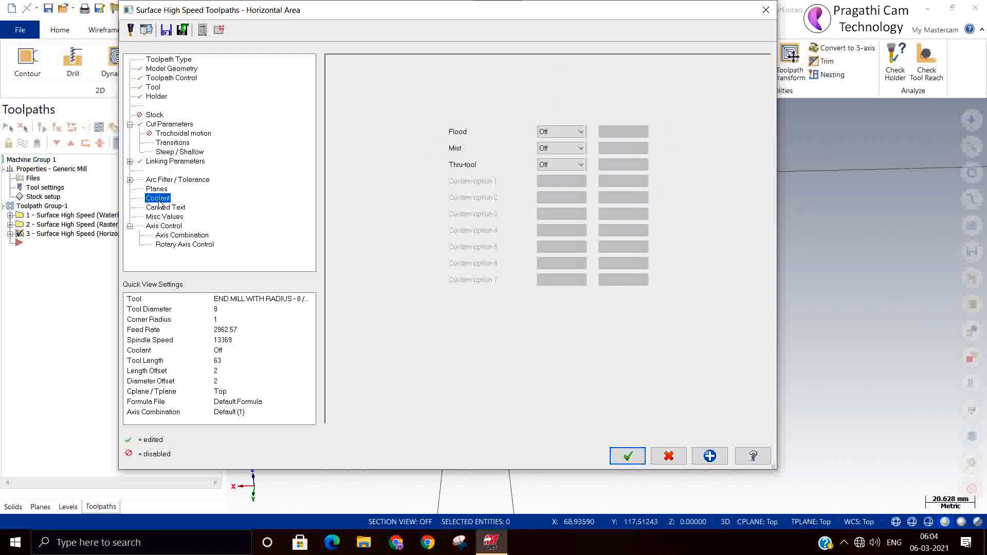
{"action": "left_click", "coordinate": [571, 135]}
{"action": "left_click", "coordinate": [555, 148]}
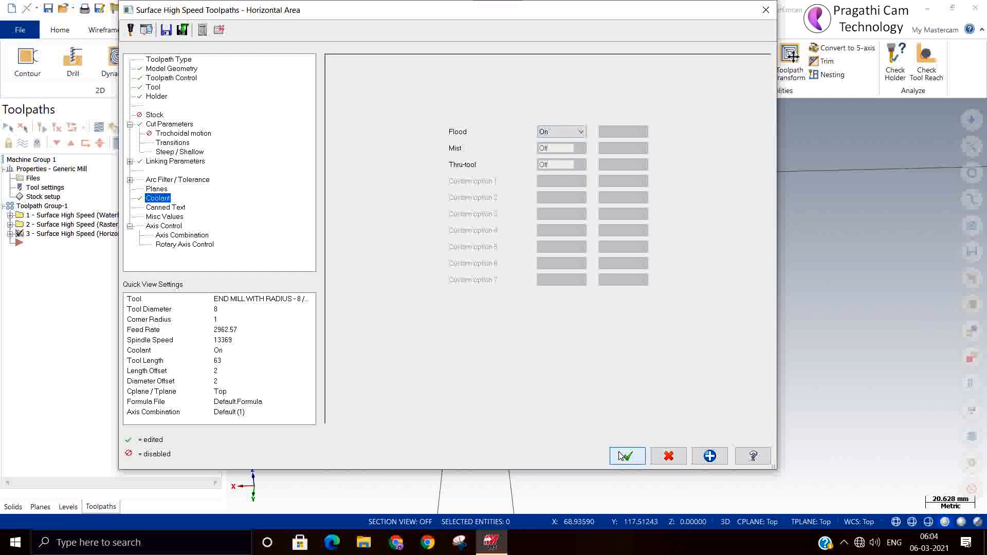
{"action": "left_click", "coordinate": [622, 456]}
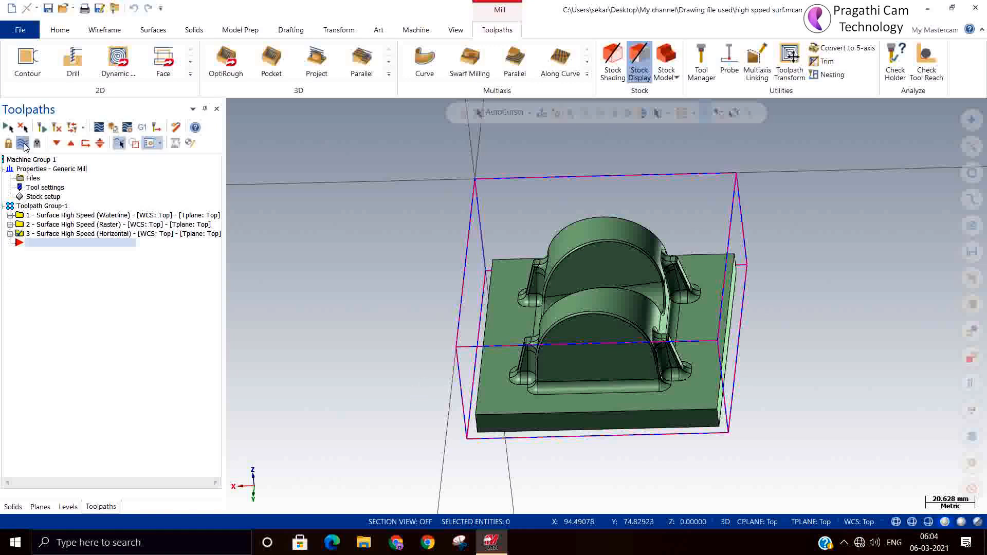
- Display the horizontal toolpath, examine its passes and helical entries around the plate and ribs, and return to the isometric view
{"action": "left_click", "coordinate": [23, 144]}
{"action": "scroll", "coordinate": [263, 401], "scroll_direction": "up", "scroll_amount": 3}
{"action": "middle_click_drag", "start_coordinate": [688, 396], "coordinate": [650, 342]}
{"action": "scroll", "coordinate": [649, 339], "scroll_direction": "up", "scroll_amount": 3}
{"action": "scroll", "coordinate": [648, 338], "scroll_direction": "up", "scroll_amount": 6}
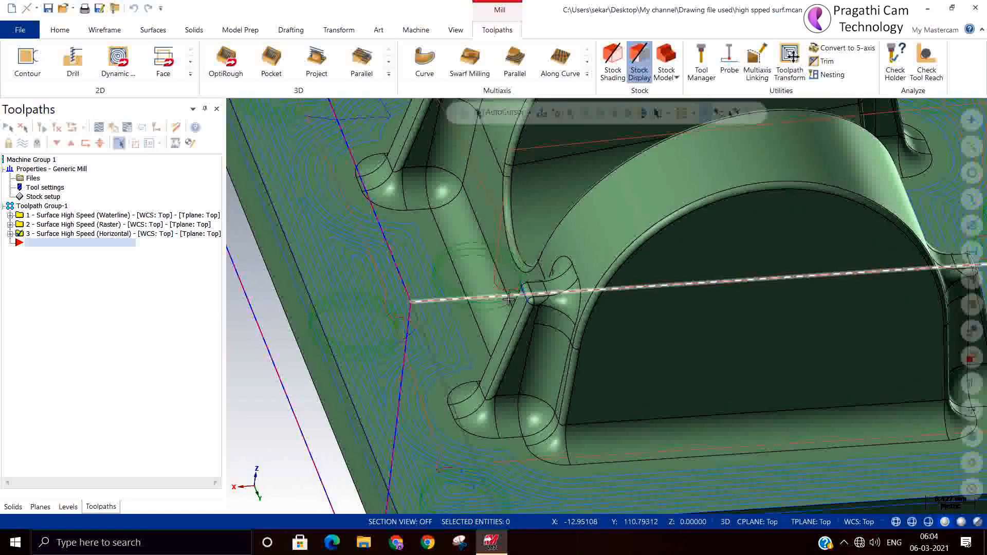
{"action": "mouse_move", "coordinate": [604, 314]}
{"action": "middle_mouse_down"}
{"action": "mouse_move", "coordinate": [573, 310]}
{"action": "mouse_move", "coordinate": [580, 265]}
{"action": "mouse_move", "coordinate": [565, 286]}
{"action": "middle_mouse_up"}
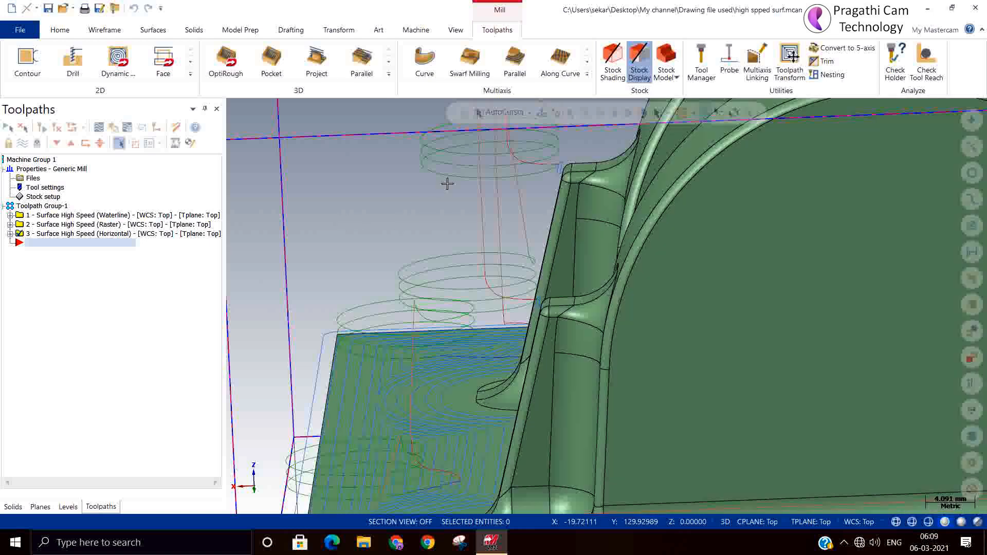
{"action": "right_click", "coordinate": [350, 209]}
{"action": "left_click", "coordinate": [419, 320]}
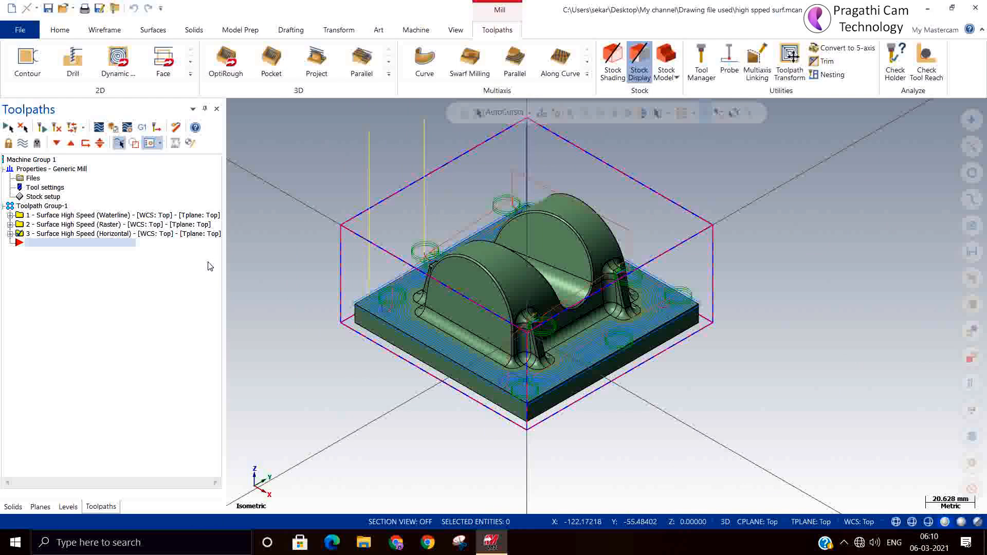
- Set the horizontal toolpath to 2 depth cuts with a 0.5 stepdown and regenerate it
{"action": "left_click", "coordinate": [9, 234]}
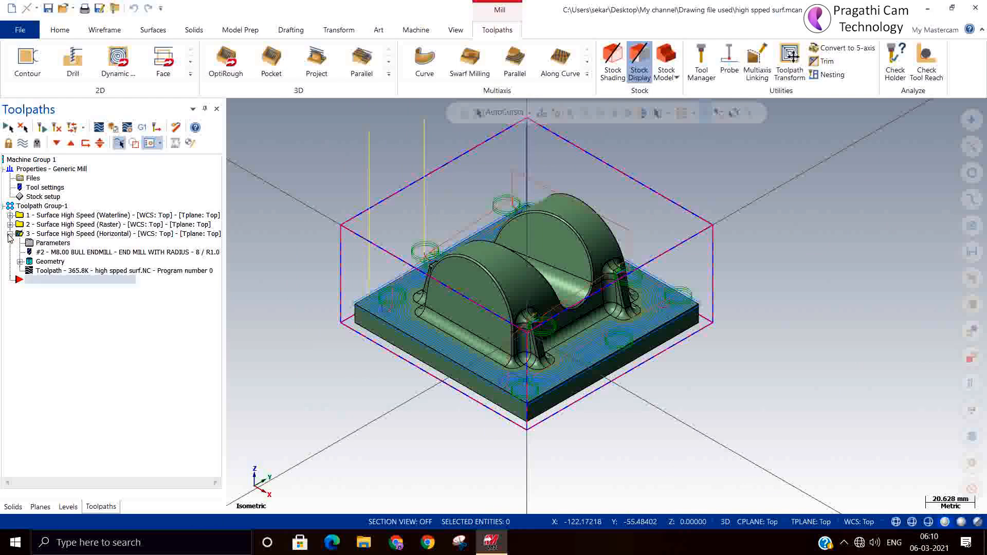
{"action": "left_click", "coordinate": [41, 244]}
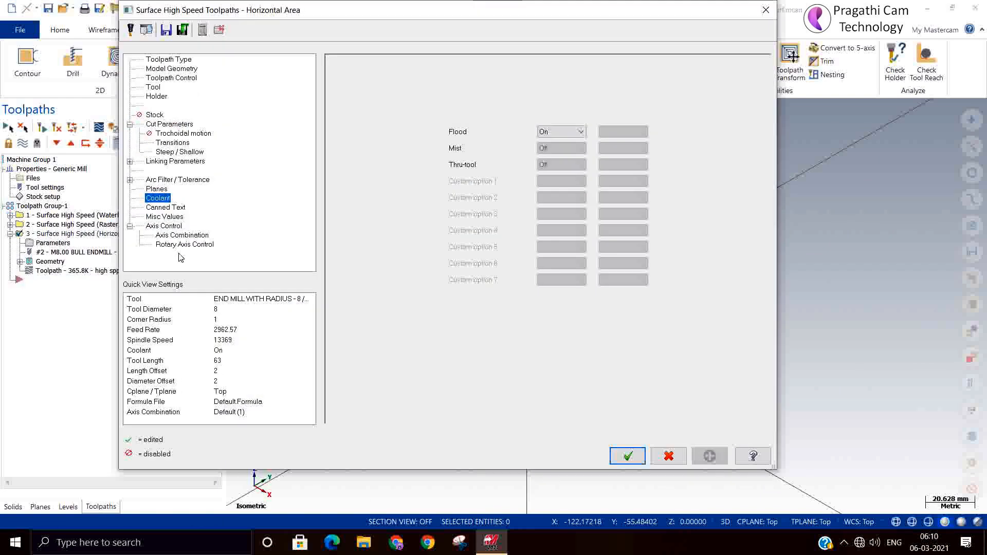
{"action": "left_click", "coordinate": [170, 125]}
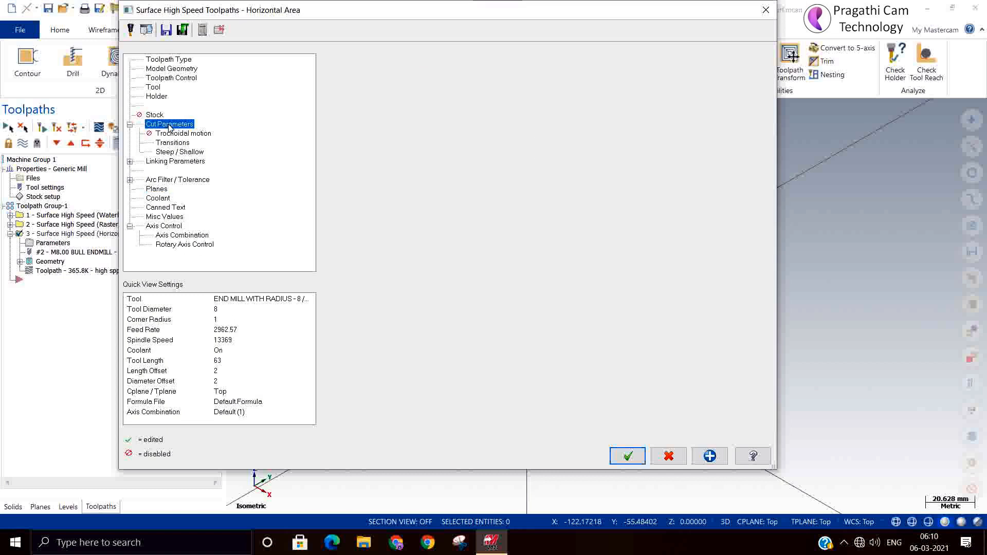
{"action": "double_click", "coordinate": [481, 146]}
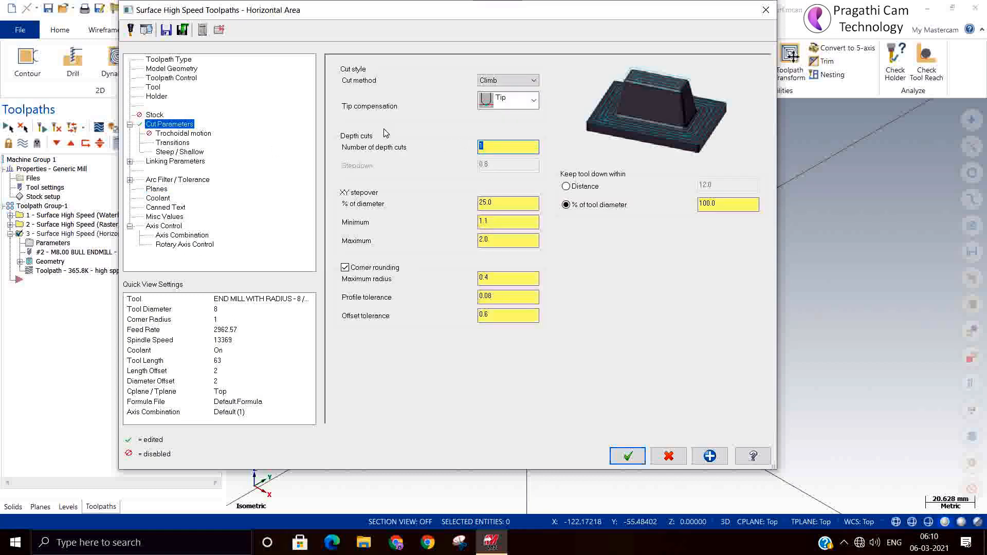
{"action": "type", "text": "2"}
{"action": "key", "text": "Return"}
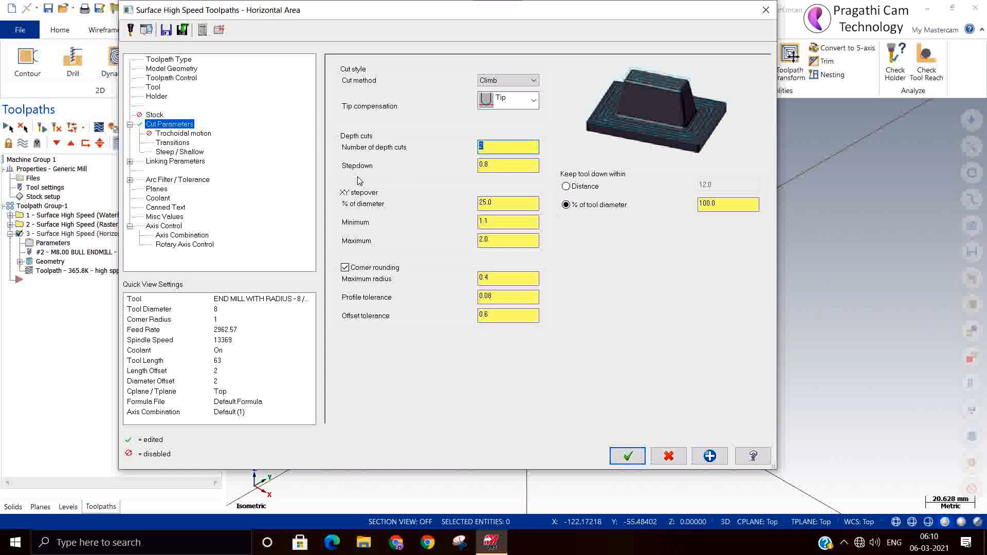
{"action": "left_click", "coordinate": [506, 170]}
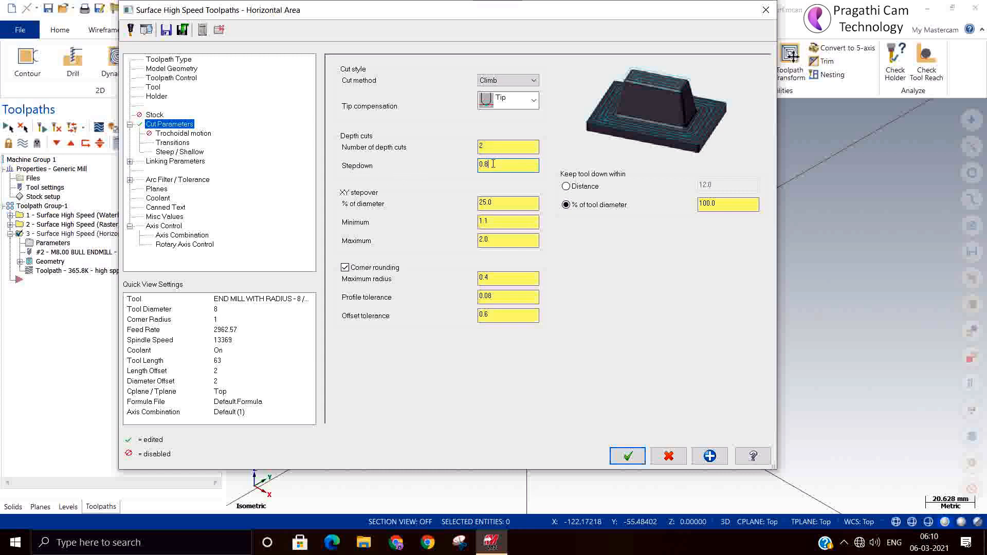
{"action": "key", "text": "BackSpace"}
{"action": "left_click", "coordinate": [627, 456]}
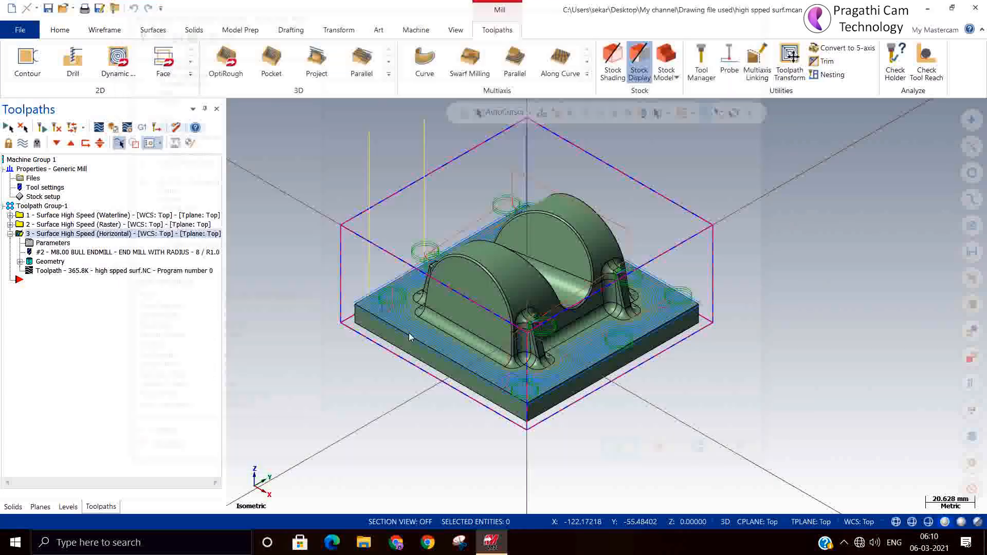
{"action": "left_click", "coordinate": [64, 128]}
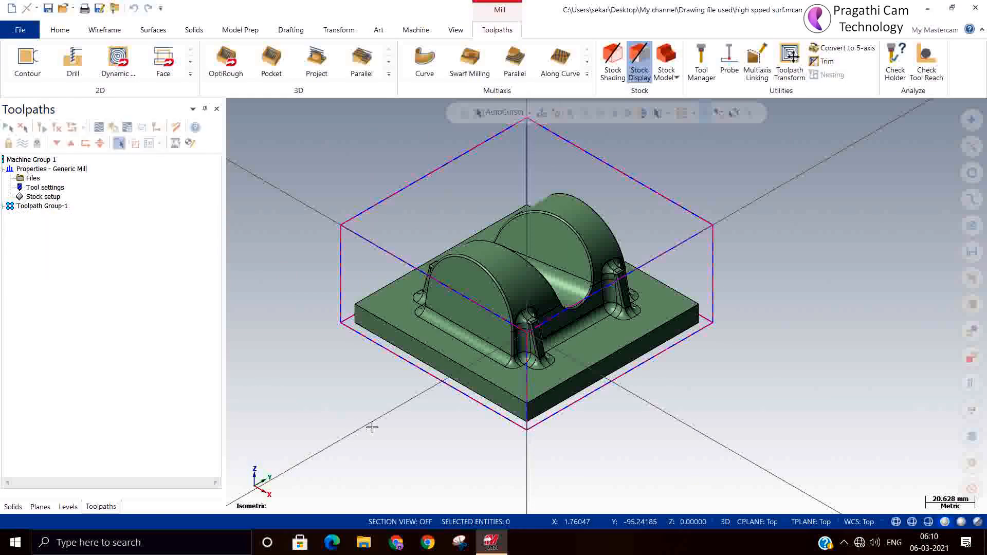
- Examine the depth-cut levels at the plate's corner and return to the isometric view
{"action": "middle_click_drag", "start_coordinate": [368, 412], "coordinate": [333, 307]}
{"action": "scroll", "coordinate": [333, 307], "scroll_direction": "up", "scroll_amount": 10}
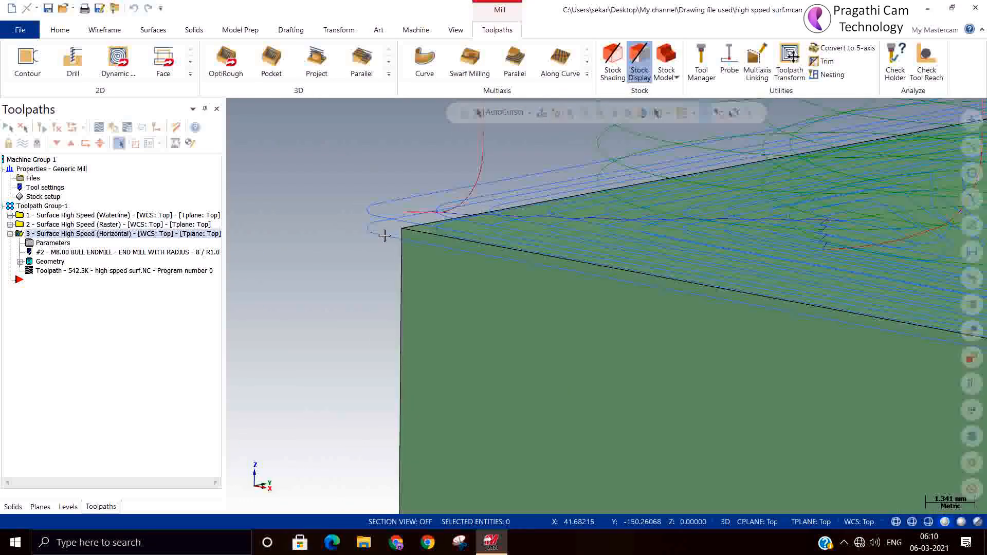
{"action": "scroll", "coordinate": [354, 302], "scroll_direction": "down", "scroll_amount": 7}
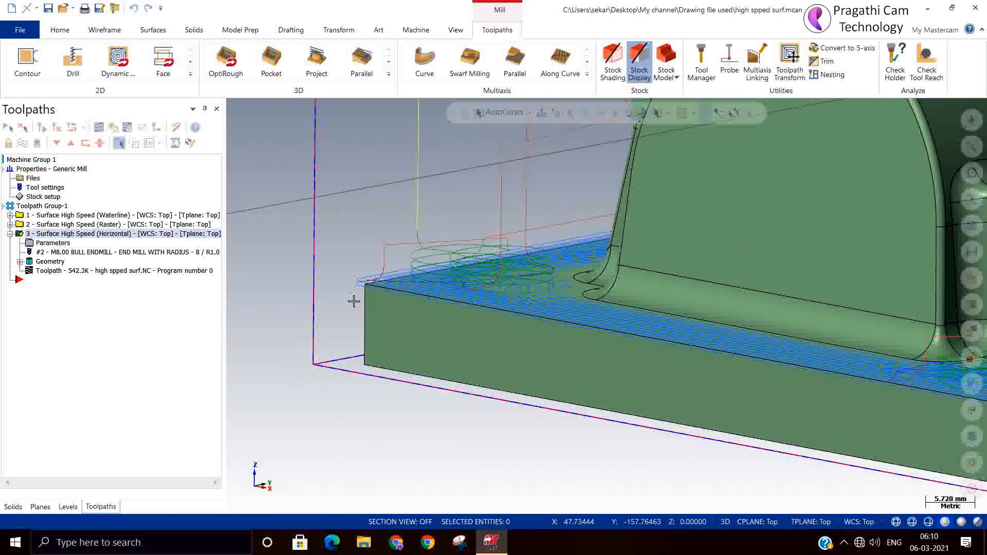
{"action": "scroll", "coordinate": [354, 301], "scroll_direction": "down", "scroll_amount": 2}
{"action": "right_click", "coordinate": [342, 195]}
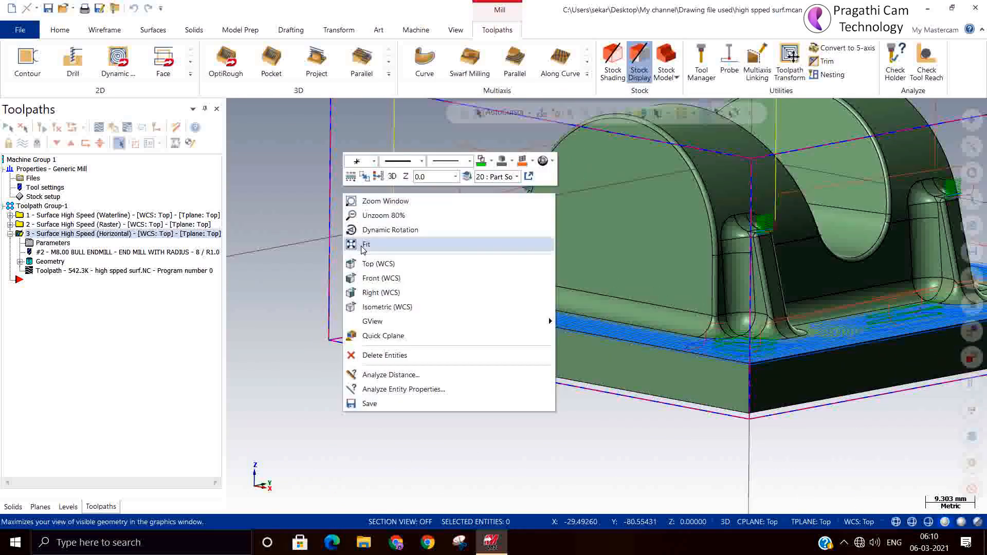
{"action": "left_click", "coordinate": [378, 307]}
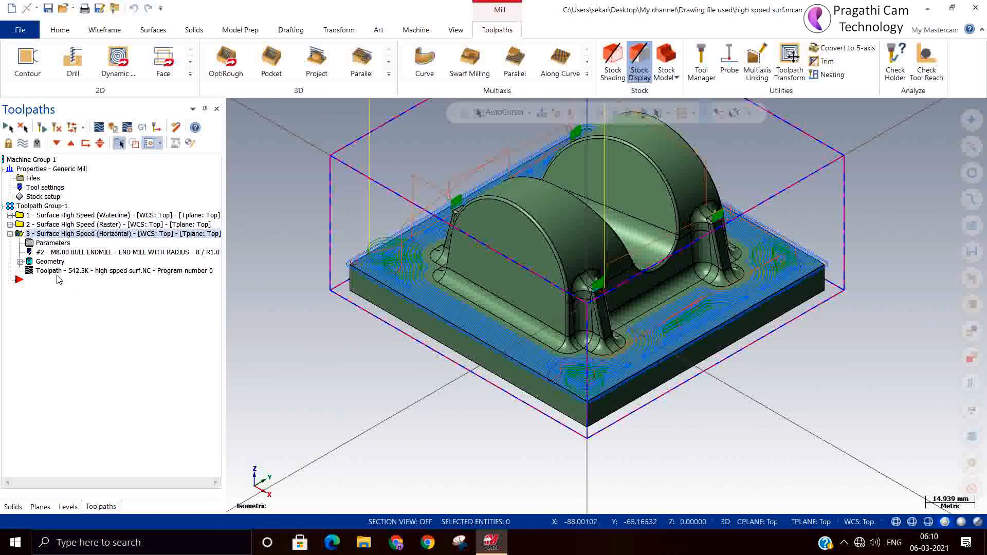
- Set the number of depth cuts to 1 in the horizontal toolpath's cut parameters
{"action": "left_click", "coordinate": [51, 242]}
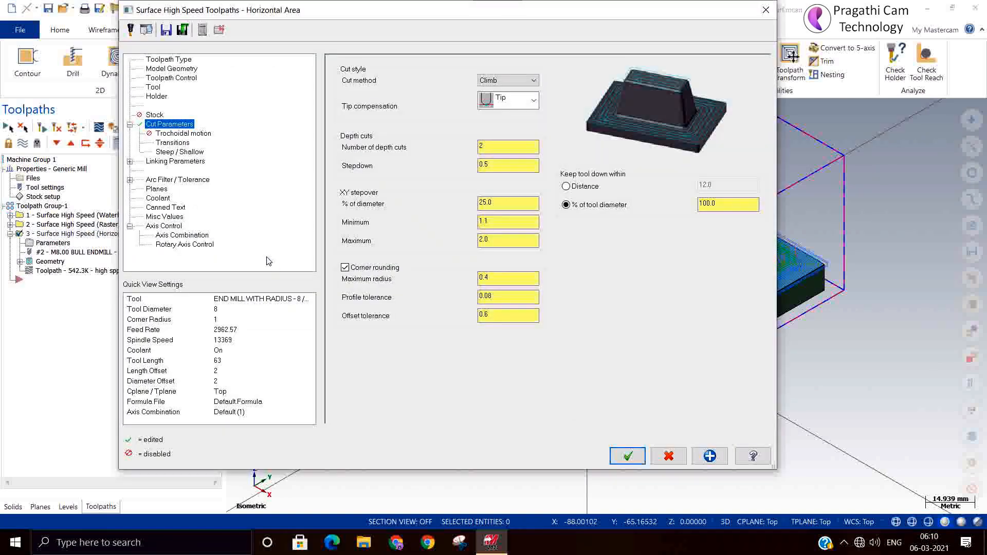
{"action": "left_click", "coordinate": [173, 134]}
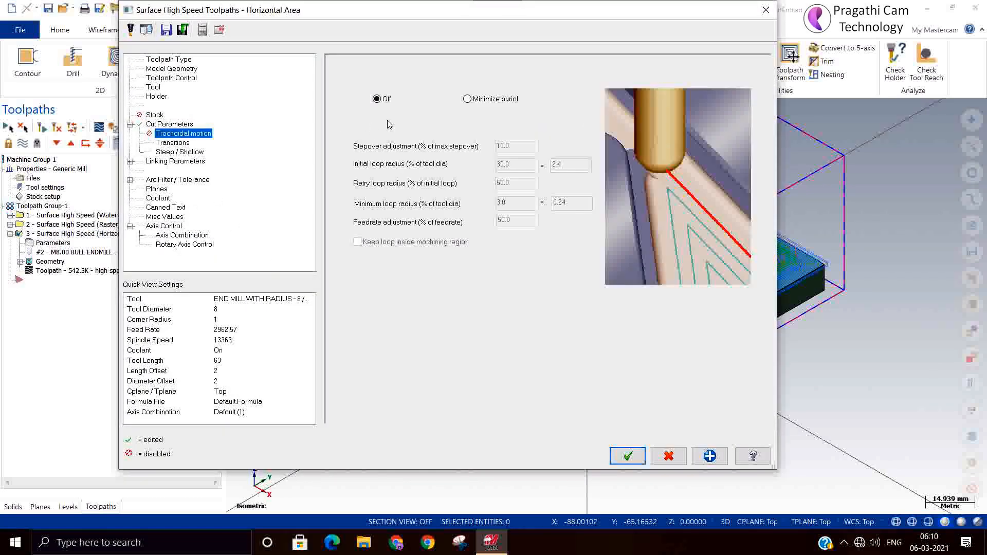
{"action": "left_click", "coordinate": [171, 125]}
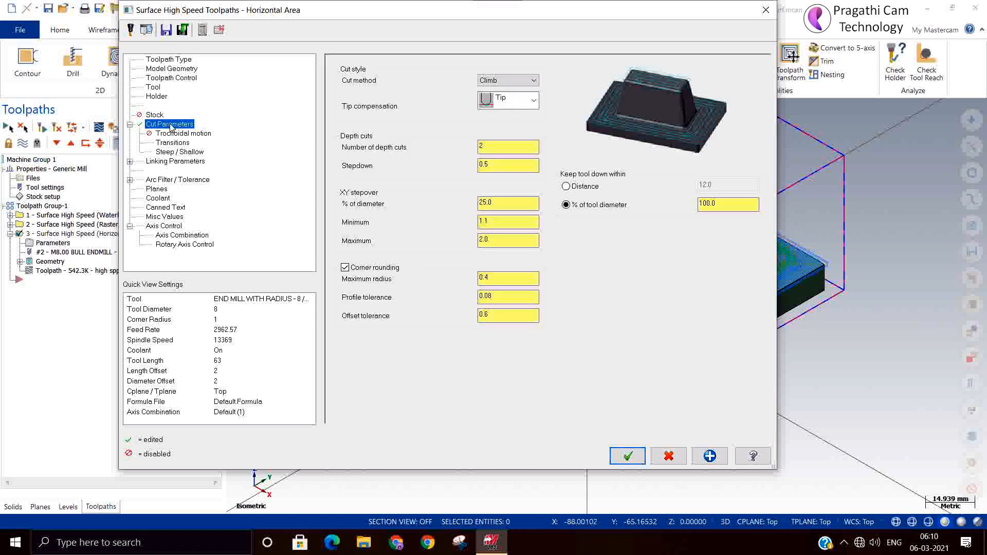
{"action": "double_click", "coordinate": [486, 146]}
{"action": "type", "text": "1"}
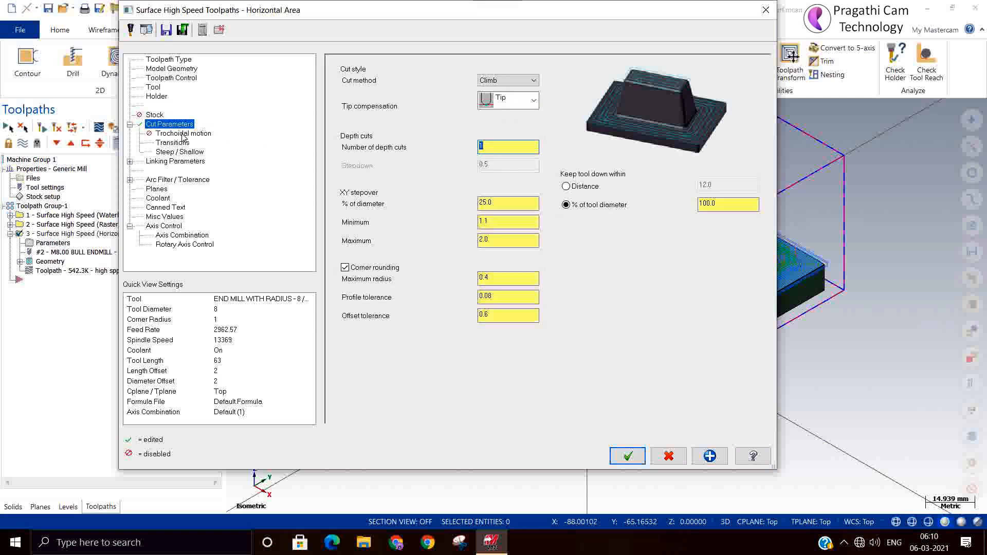
- Set the trochoidal motion to Minimize burial and regenerate the horizontal toolpath
{"action": "left_click", "coordinate": [183, 134]}
{"action": "left_click", "coordinate": [467, 99]}
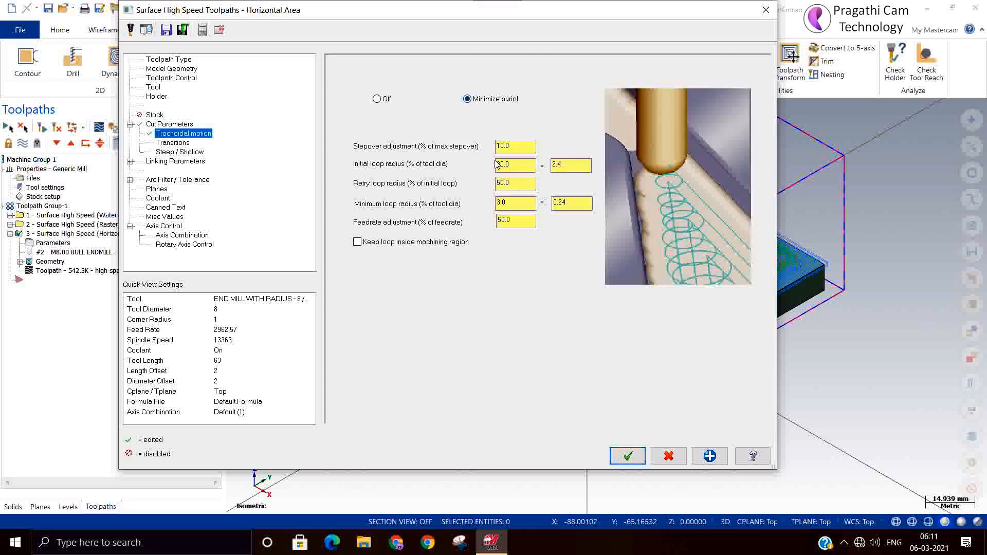
{"action": "left_click", "coordinate": [625, 456]}
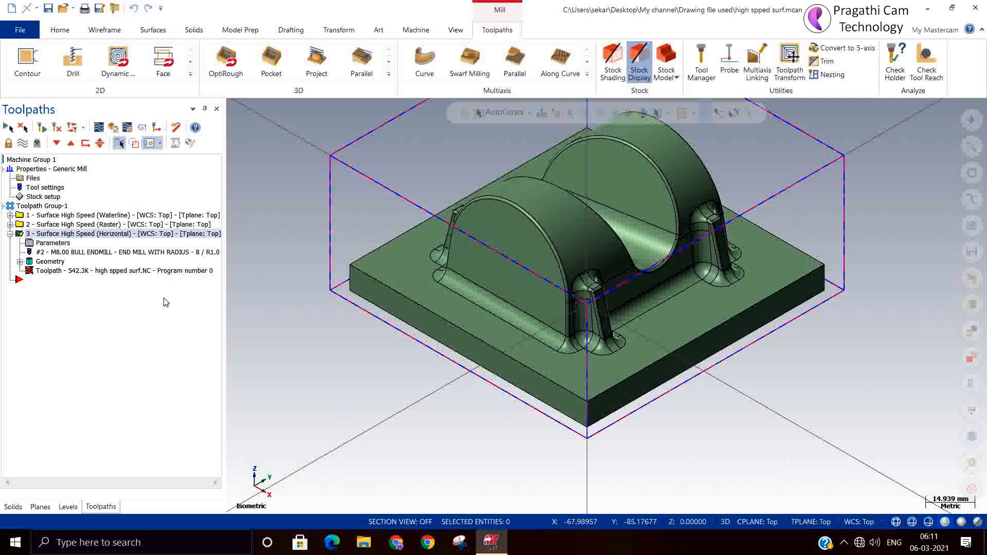
{"action": "left_click", "coordinate": [56, 127]}
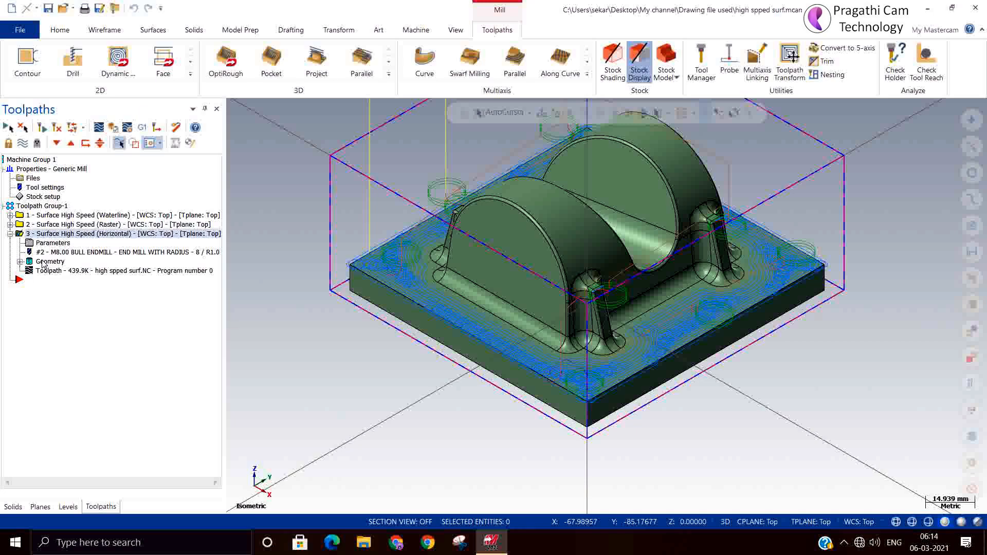
- Examine the trochoidal loops of the toolpath along the plate's front edge
{"action": "scroll", "coordinate": [351, 284], "scroll_direction": "up", "scroll_amount": 4}
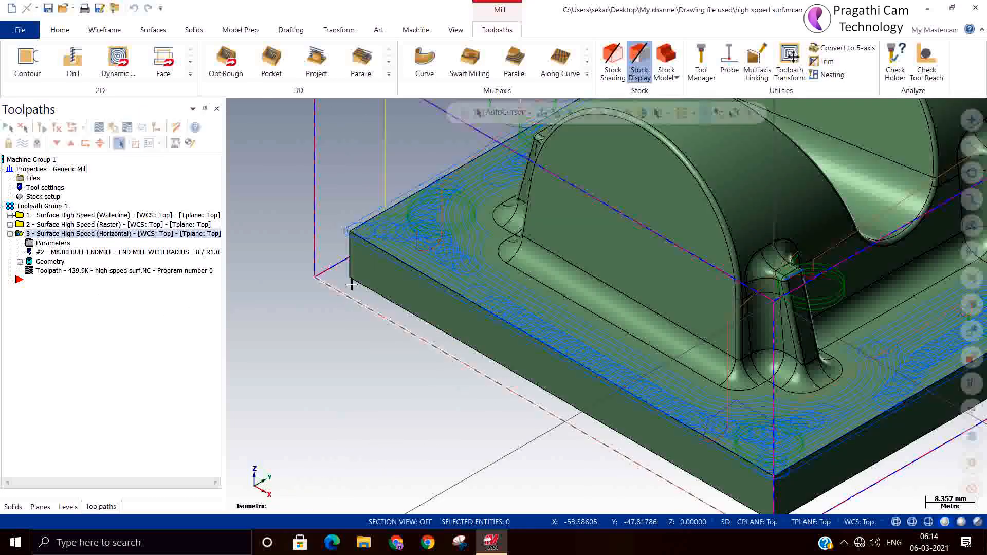
{"action": "middle_click_drag", "start_coordinate": [352, 285], "coordinate": [353, 310]}
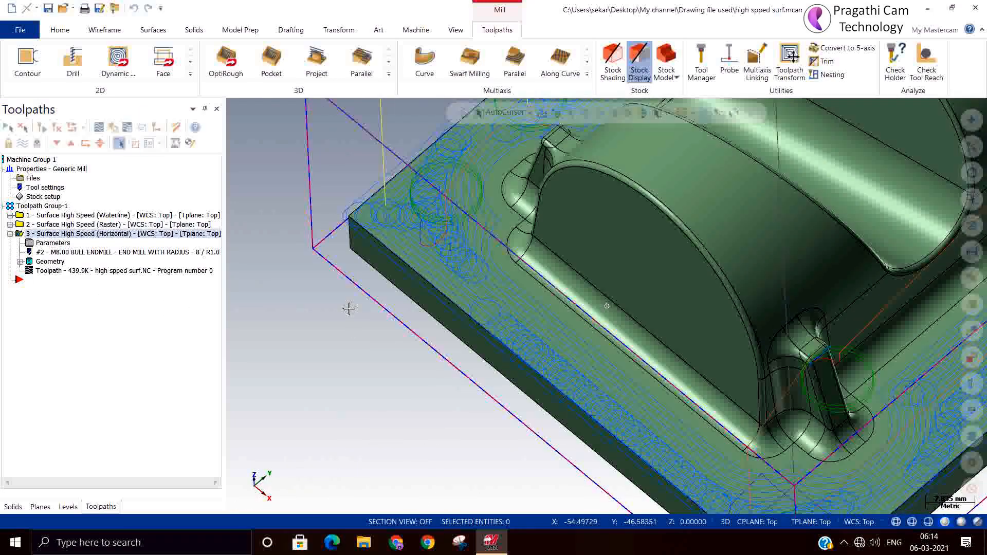
{"action": "scroll", "coordinate": [349, 309], "scroll_direction": "up", "scroll_amount": 4}
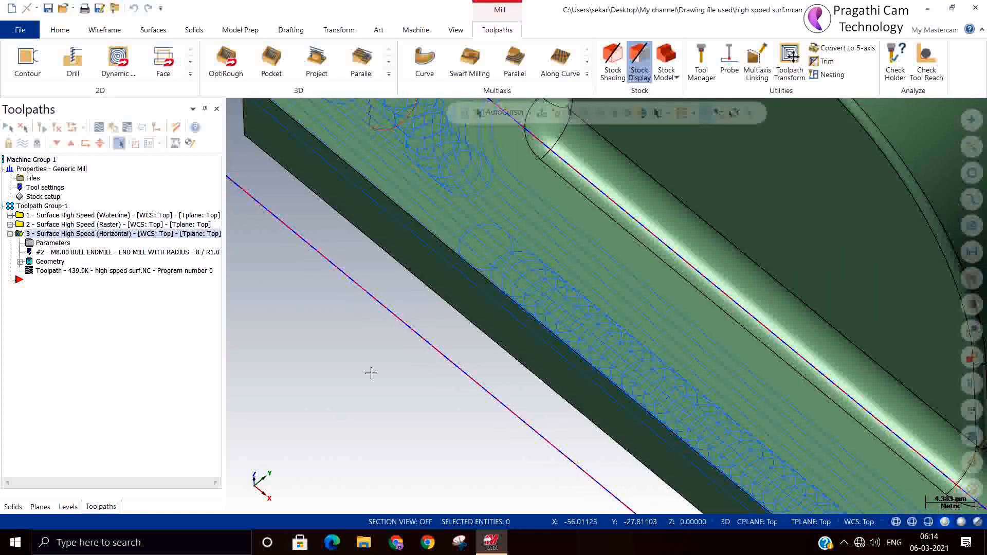
- Review the horizontal toolpath's cut parameters, trochoidal motion and transition settings, then close the settings
{"action": "left_click", "coordinate": [34, 244]}
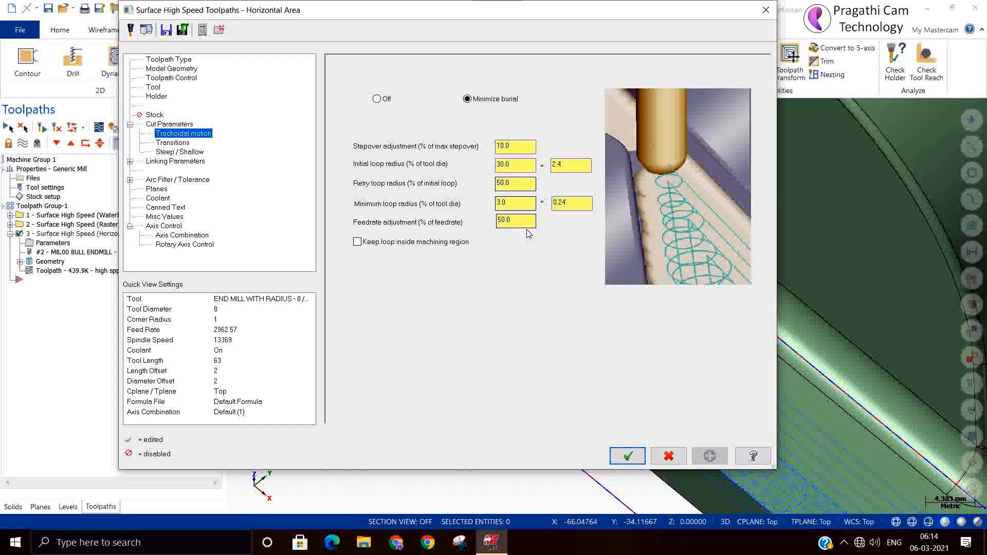
{"action": "left_click", "coordinate": [171, 125]}
{"action": "left_click", "coordinate": [172, 134]}
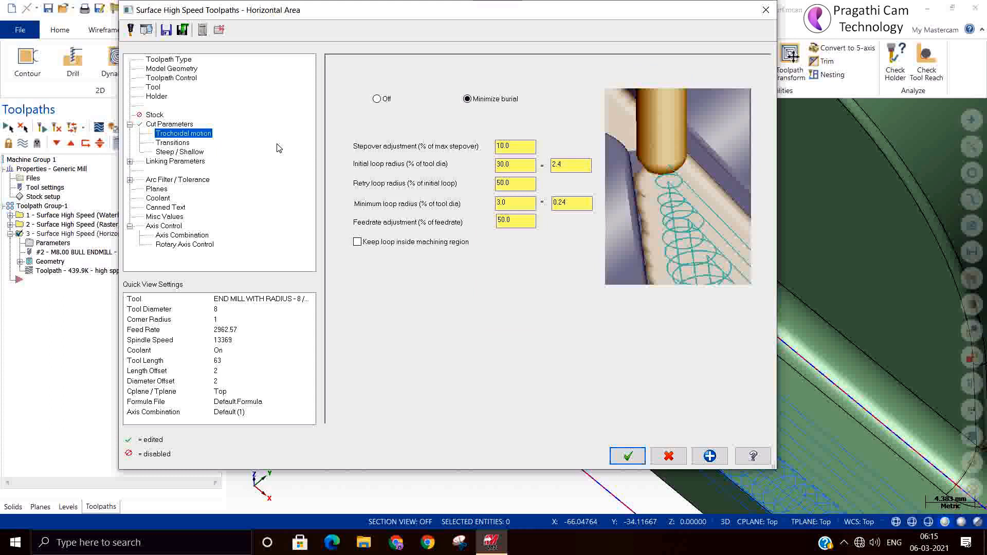
{"action": "left_click", "coordinate": [172, 143]}
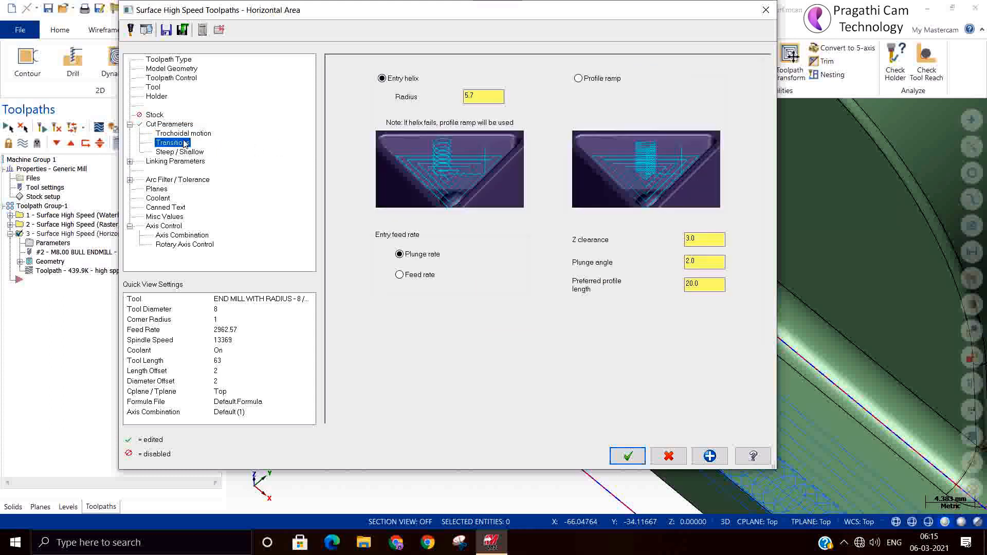
{"action": "left_click", "coordinate": [627, 456]}
- Examine the toolpath along the plate and at the small flat on top of the side rib
{"action": "scroll", "coordinate": [485, 455], "scroll_direction": "down", "scroll_amount": 2}
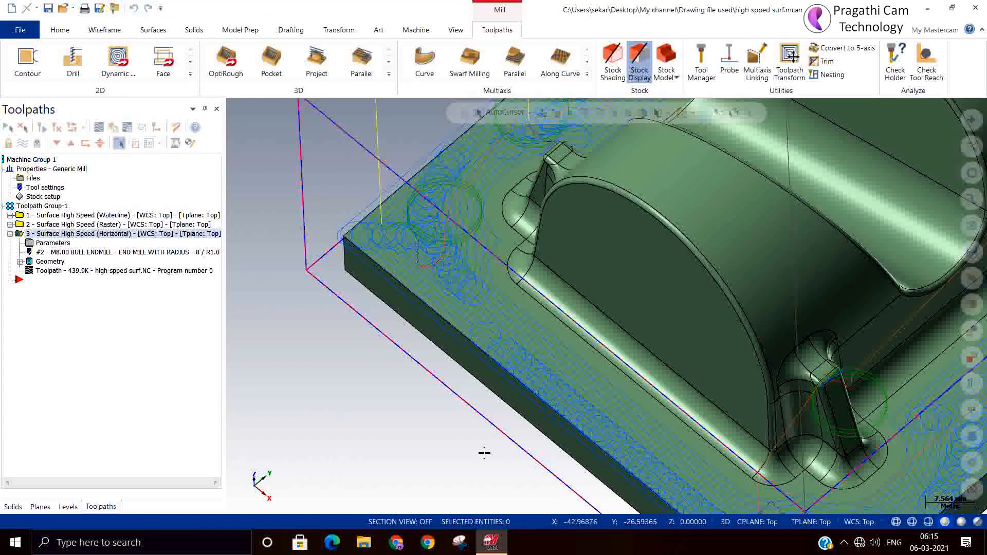
{"action": "middle_click_drag", "start_coordinate": [482, 445], "coordinate": [525, 395]}
{"action": "scroll", "coordinate": [525, 394], "scroll_direction": "up", "scroll_amount": 4}
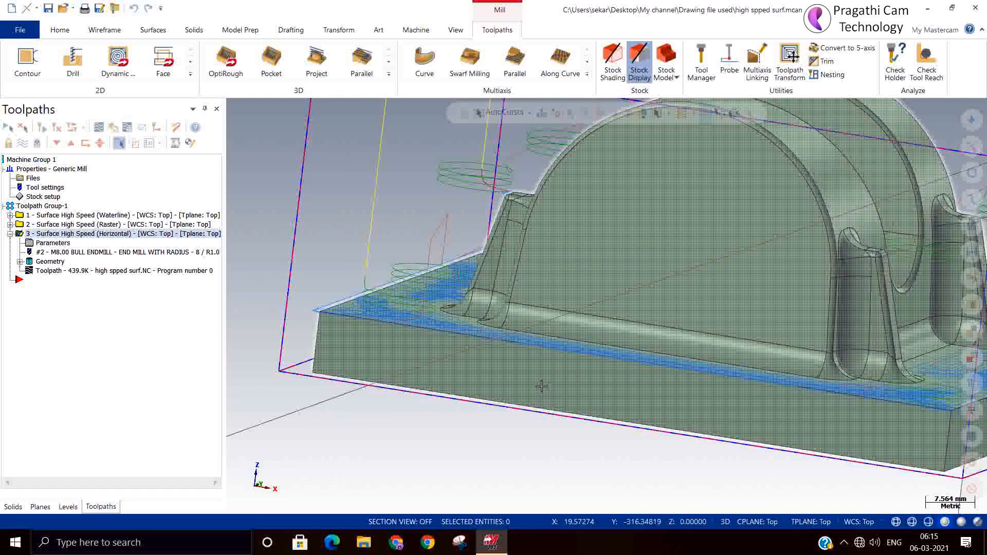
{"action": "scroll", "coordinate": [515, 305], "scroll_direction": "up", "scroll_amount": 4}
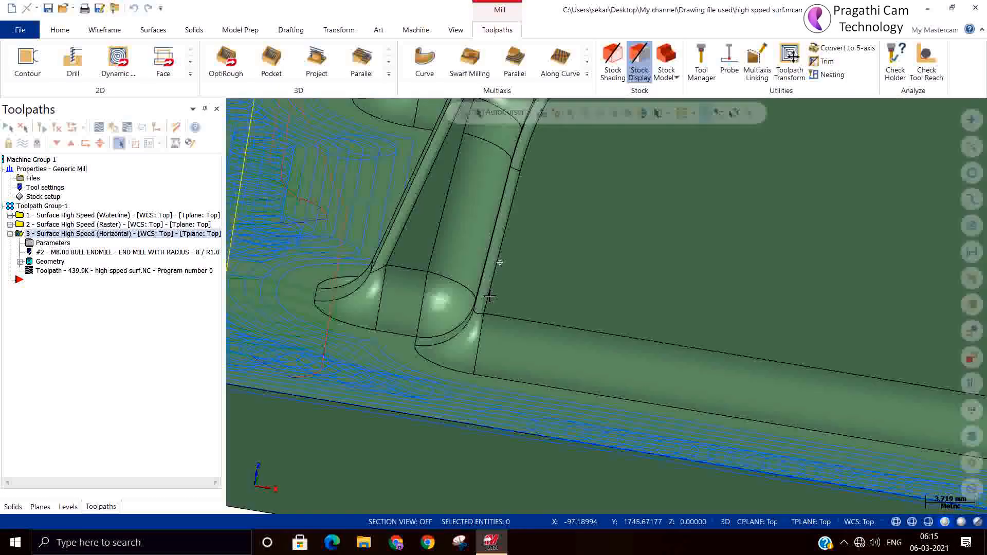
{"action": "mouse_move", "coordinate": [490, 297]}
{"action": "middle_mouse_down"}
{"action": "mouse_move", "coordinate": [476, 265]}
{"action": "mouse_move", "coordinate": [492, 196]}
{"action": "mouse_move", "coordinate": [484, 194]}
{"action": "middle_mouse_up"}
{"action": "scroll", "coordinate": [476, 265], "scroll_direction": "up", "scroll_amount": 2}
{"action": "scroll", "coordinate": [483, 195], "scroll_direction": "up", "scroll_amount": 10}
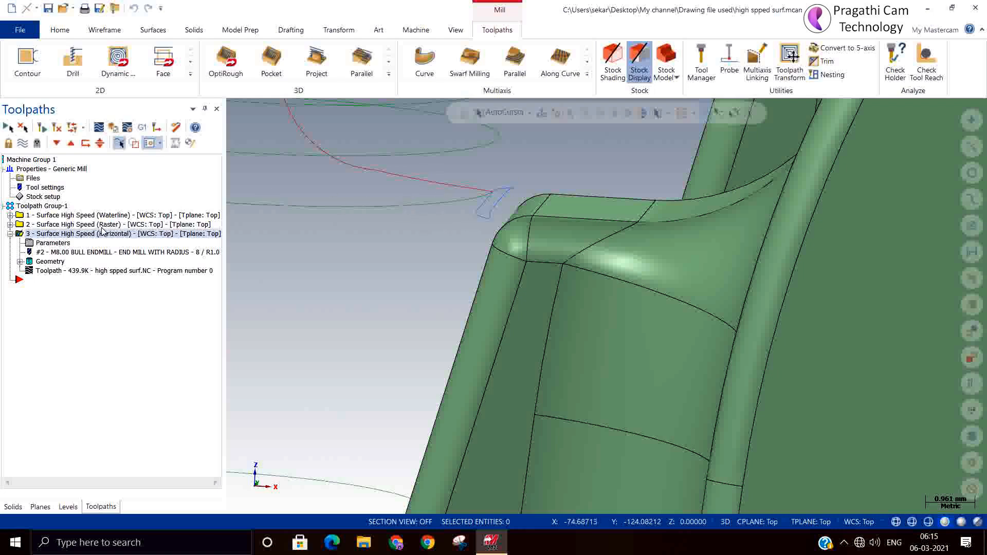
- Backplot the horizontal toolpath and step the tool down the helical entry above the side rib's small flat
{"action": "left_click", "coordinate": [103, 132]}
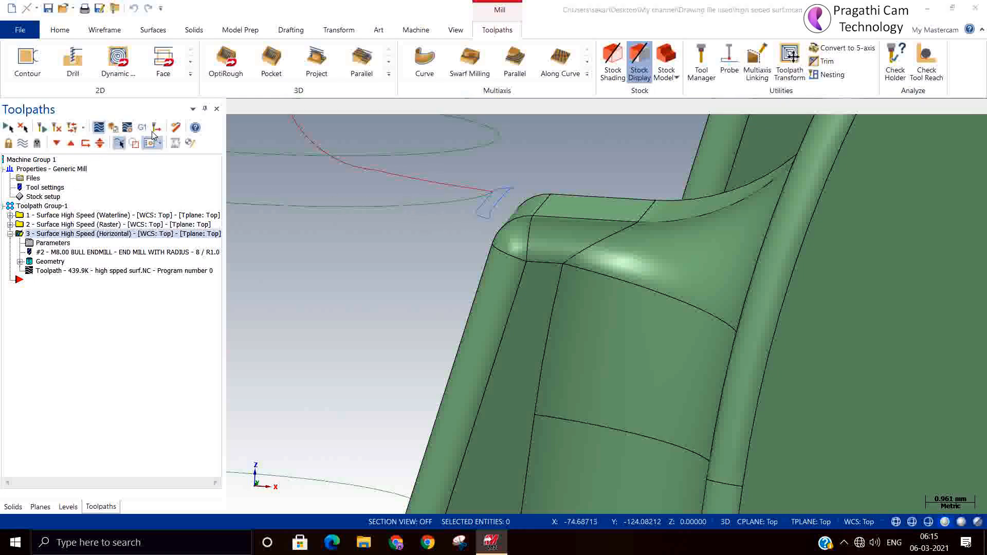
{"action": "left_click_drag", "start_coordinate": [387, 109], "coordinate": [986, 173]}
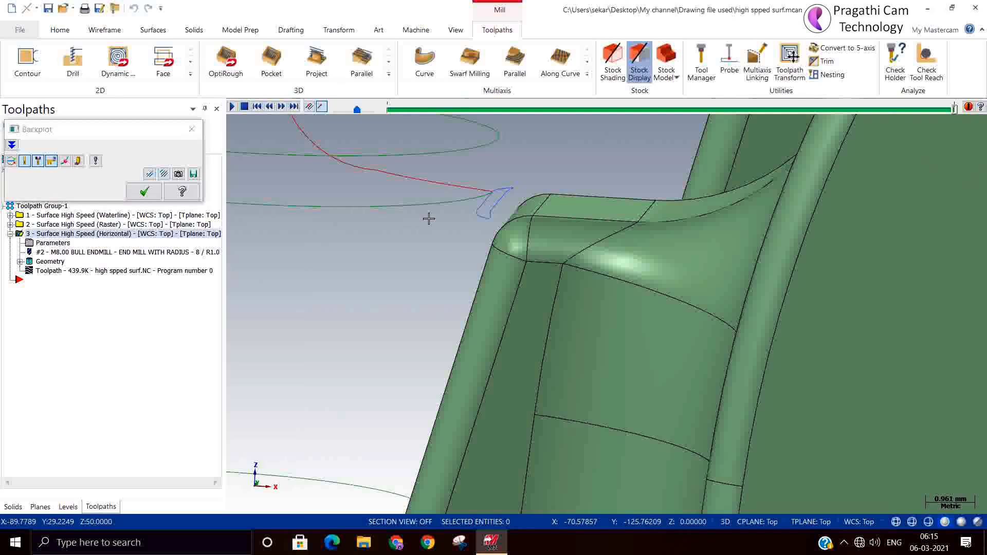
{"action": "scroll", "coordinate": [390, 160], "scroll_direction": "down", "scroll_amount": 1}
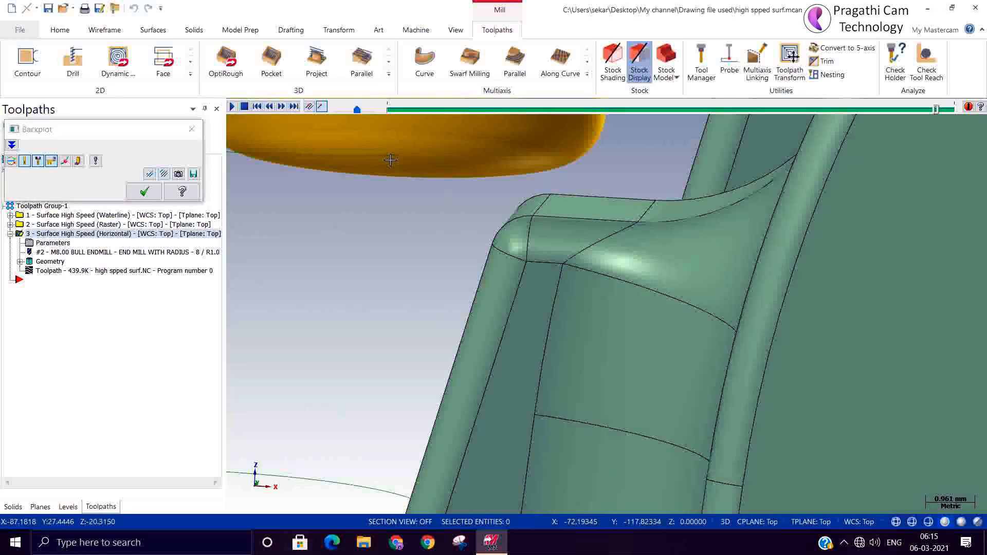
{"action": "left_click", "coordinate": [282, 107]}
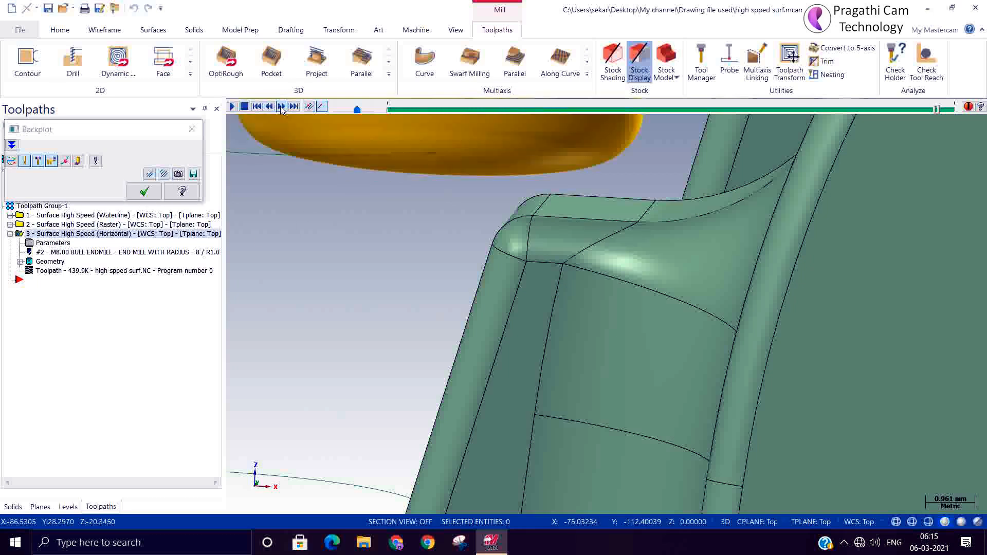
{"action": "left_click", "coordinate": [282, 109]}
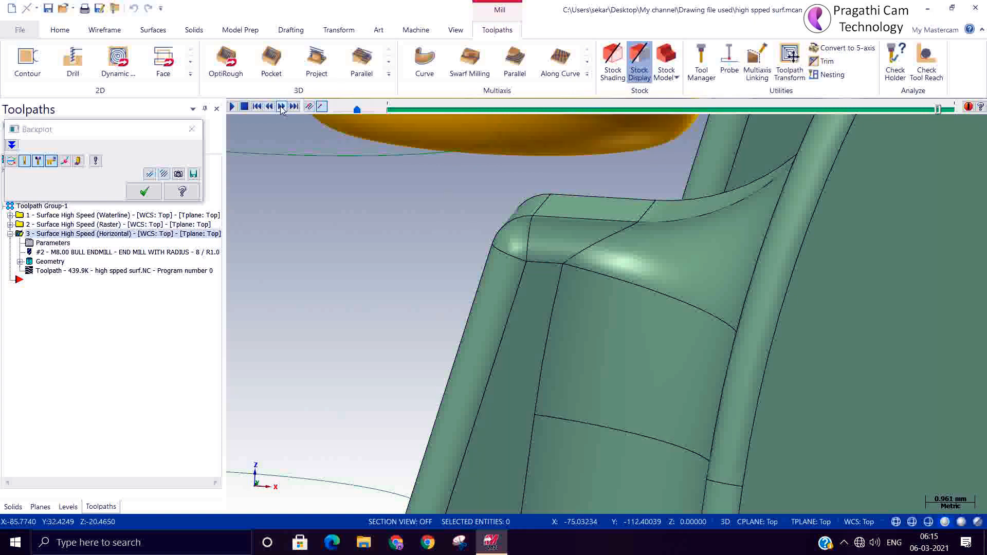
{"action": "left_click", "coordinate": [282, 109]}
{"action": "left_click", "coordinate": [282, 109]}
{"action": "left_click", "coordinate": [282, 109]}
{"action": "left_click", "coordinate": [281, 109]}
{"action": "left_click", "coordinate": [281, 109]}
{"action": "left_click", "coordinate": [281, 109]}
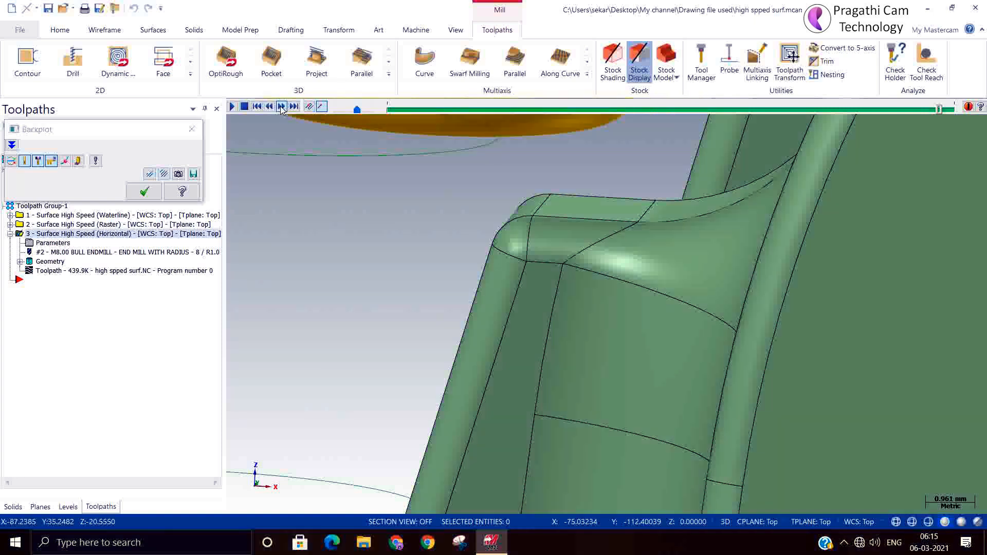
{"action": "left_click", "coordinate": [281, 109]}
{"action": "left_click", "coordinate": [281, 109]}
{"action": "left_click", "coordinate": [282, 109]}
{"action": "left_click", "coordinate": [281, 109]}
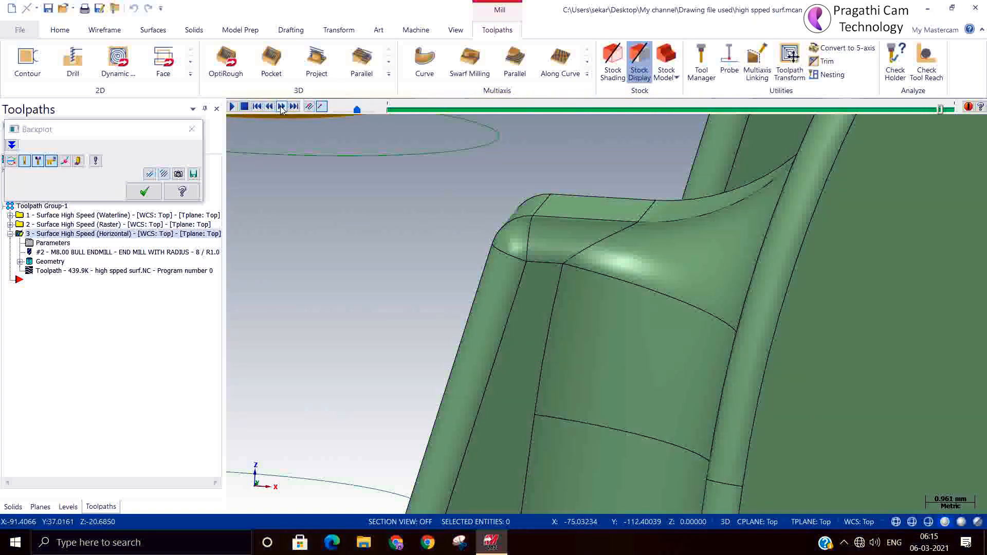
{"action": "left_click", "coordinate": [281, 109]}
{"action": "left_click", "coordinate": [281, 109]}
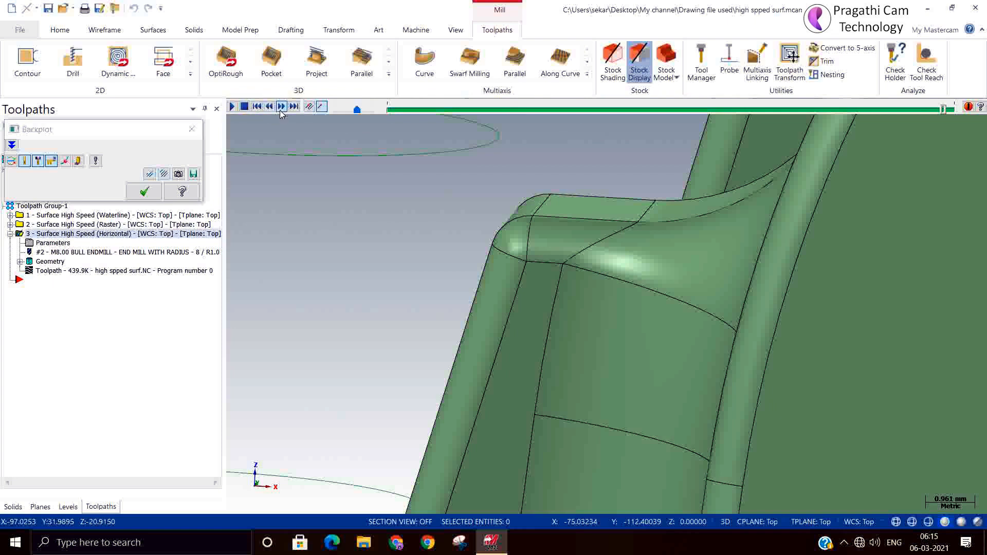
{"action": "left_click", "coordinate": [281, 109]}
{"action": "left_click", "coordinate": [281, 109]}
{"action": "left_click", "coordinate": [281, 109]}
- Step the backplot through the last turns of the entry helix down to the flat on top of the rib
{"action": "scroll", "coordinate": [386, 297], "scroll_direction": "down", "scroll_amount": 3}
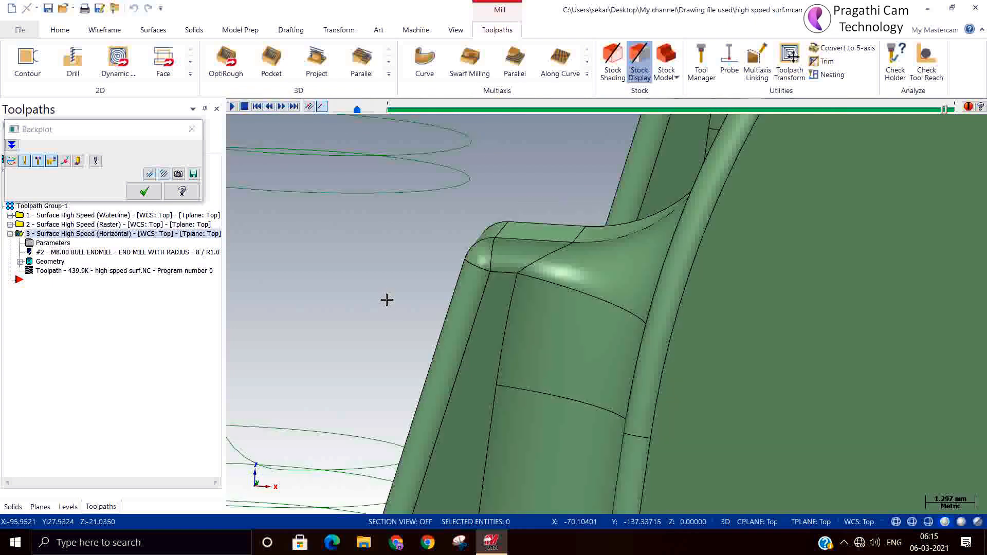
{"action": "scroll", "coordinate": [409, 316], "scroll_direction": "down", "scroll_amount": 1}
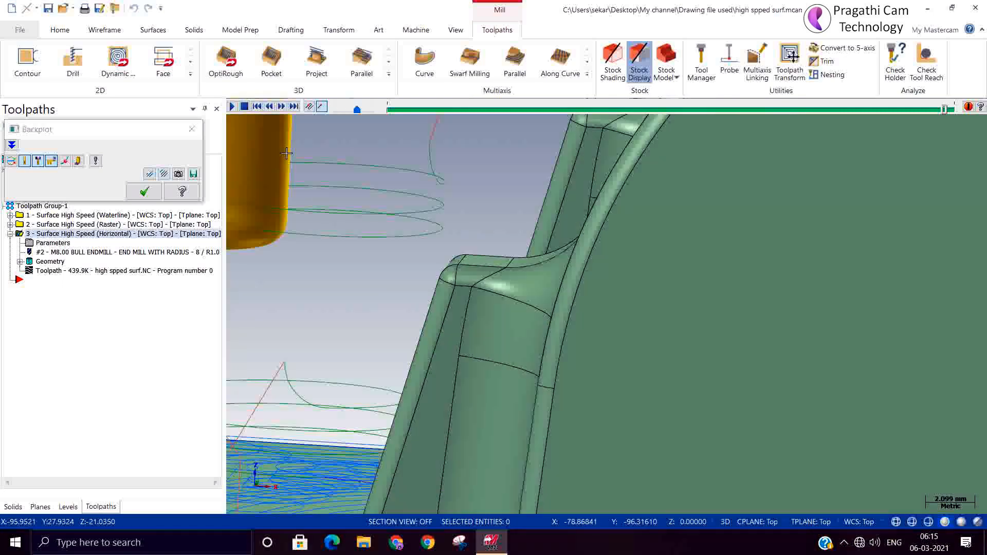
{"action": "left_click", "coordinate": [281, 109]}
{"action": "left_click", "coordinate": [281, 109]}
{"action": "left_click", "coordinate": [281, 109]}
{"action": "left_click", "coordinate": [281, 109]}
{"action": "left_click", "coordinate": [282, 109]}
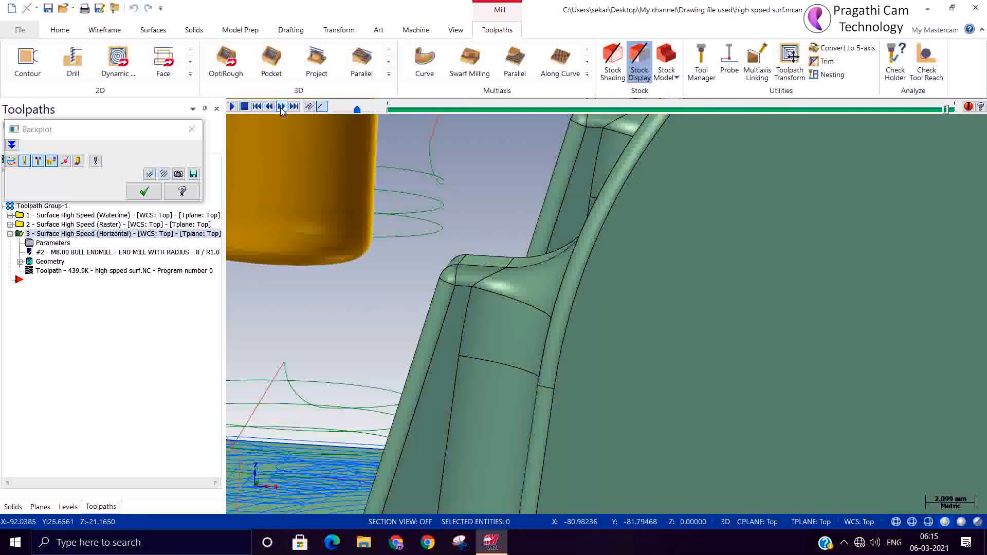
{"action": "left_click", "coordinate": [281, 109]}
{"action": "left_click", "coordinate": [282, 109]}
{"action": "left_click", "coordinate": [281, 109]}
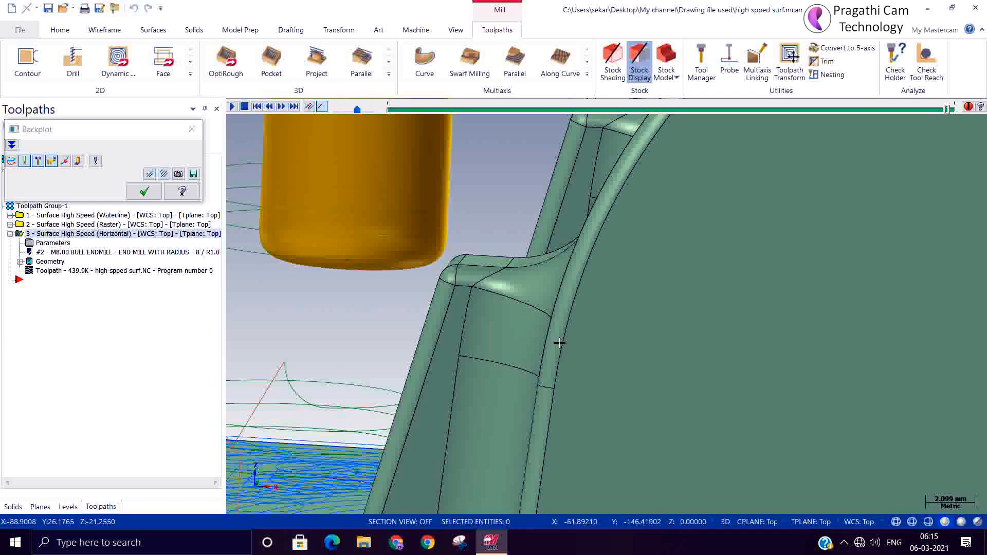
{"action": "middle_click_drag", "start_coordinate": [599, 357], "coordinate": [566, 318]}
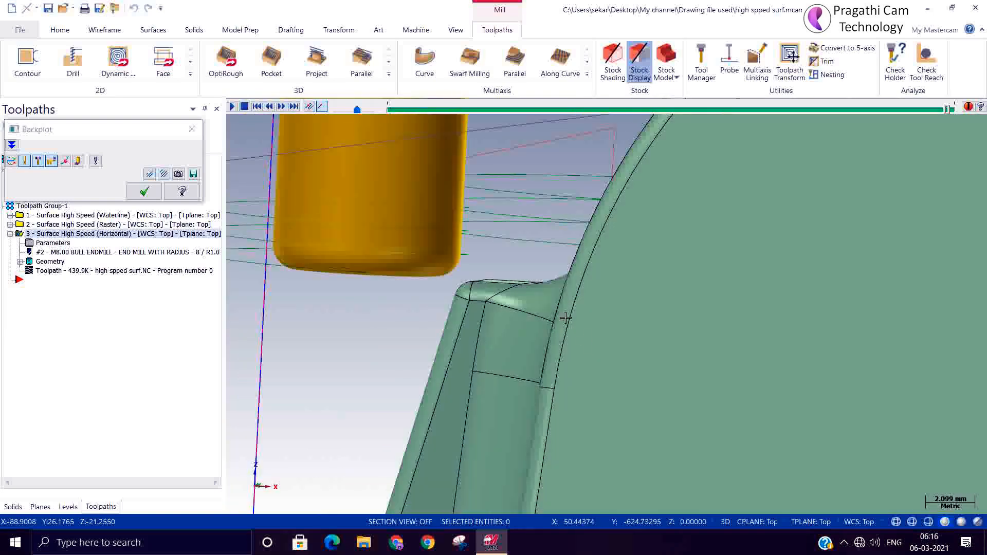
{"action": "left_click", "coordinate": [282, 107]}
{"action": "left_click", "coordinate": [282, 106]}
{"action": "left_click", "coordinate": [282, 106]}
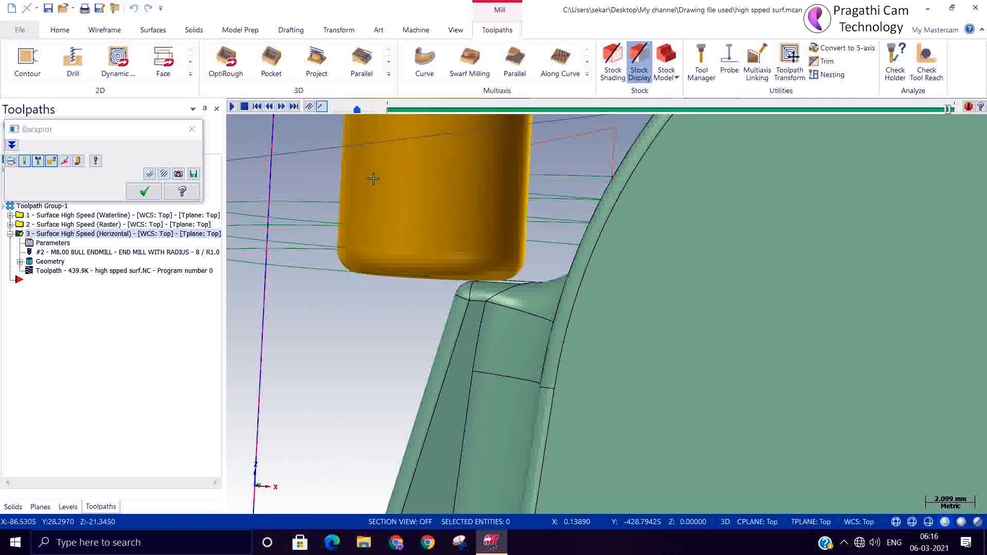
- Step the backplot through the cut on the rib's flat and the exit move, then close the backplot
{"action": "mouse_move", "coordinate": [585, 300]}
{"action": "middle_mouse_down"}
{"action": "mouse_move", "coordinate": [600, 293]}
{"action": "mouse_move", "coordinate": [593, 308]}
{"action": "middle_mouse_up"}
{"action": "scroll", "coordinate": [627, 371], "scroll_direction": "down", "scroll_amount": 1}
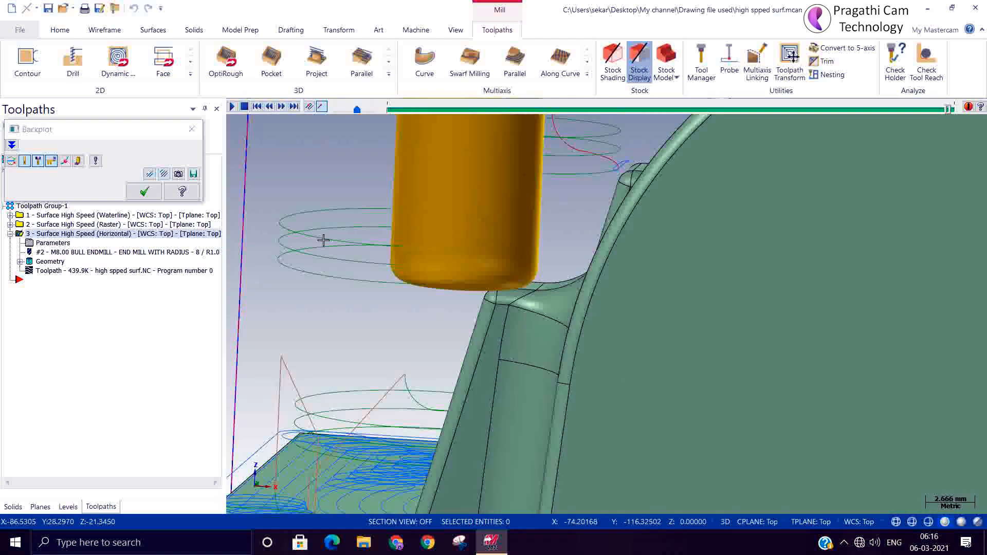
{"action": "left_click", "coordinate": [280, 107]}
{"action": "left_click", "coordinate": [280, 107]}
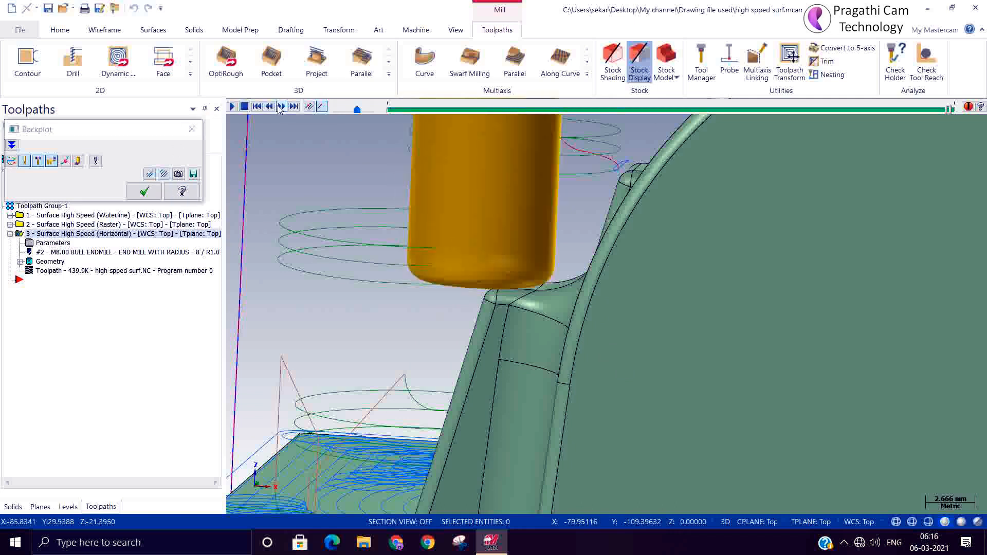
{"action": "left_click", "coordinate": [281, 107]}
{"action": "left_click", "coordinate": [281, 108]}
{"action": "left_click", "coordinate": [280, 108]}
{"action": "left_click", "coordinate": [280, 108]}
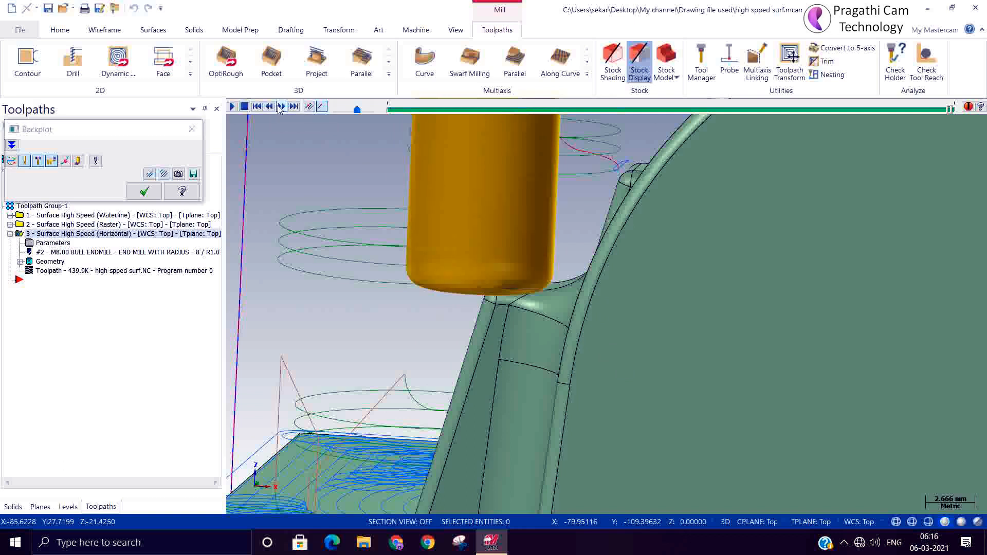
{"action": "left_click", "coordinate": [280, 108]}
{"action": "left_click", "coordinate": [280, 108]}
{"action": "left_click", "coordinate": [280, 108]}
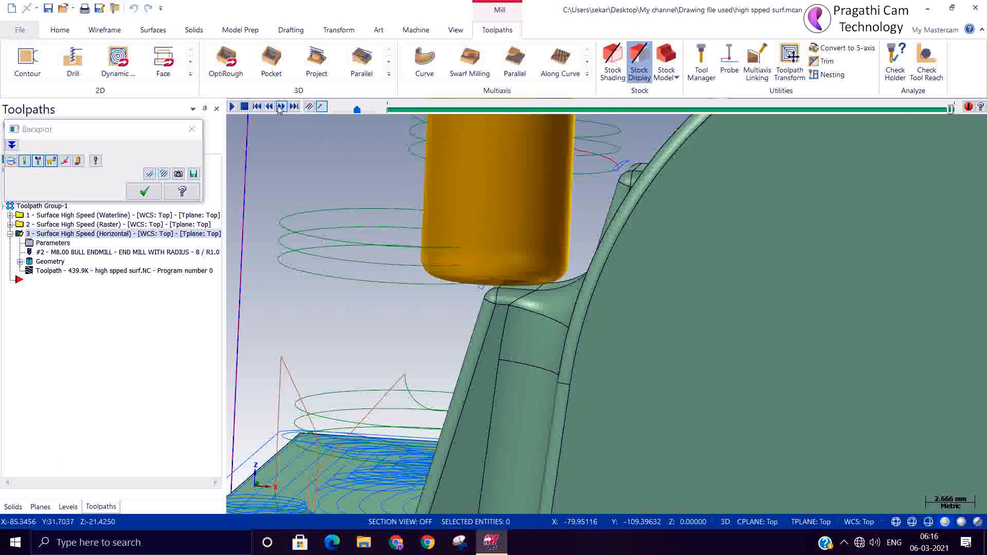
{"action": "left_click", "coordinate": [280, 108]}
{"action": "left_click", "coordinate": [280, 108]}
{"action": "left_click", "coordinate": [280, 108]}
{"action": "left_click", "coordinate": [280, 108]}
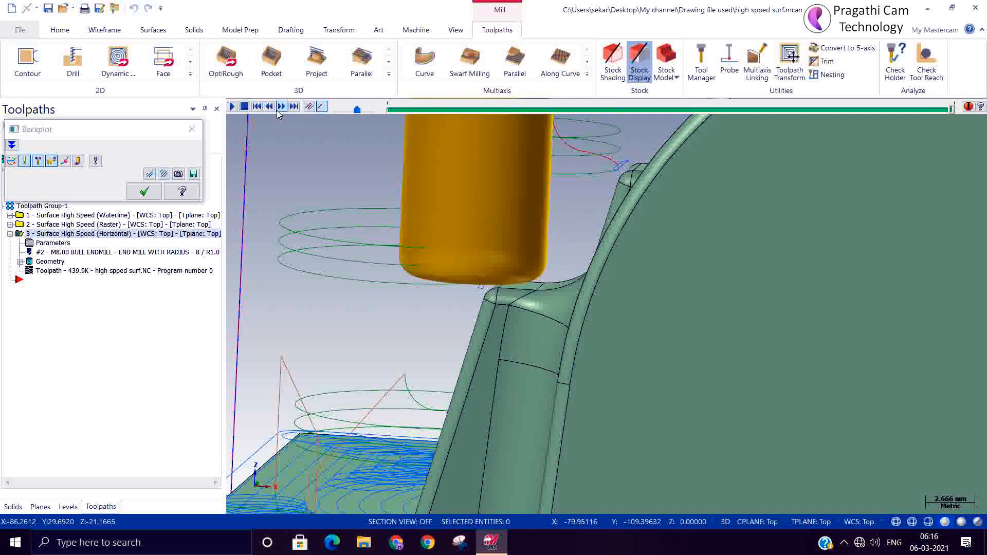
{"action": "left_click", "coordinate": [280, 108]}
{"action": "left_click", "coordinate": [281, 108]}
{"action": "left_click", "coordinate": [280, 108]}
{"action": "left_click", "coordinate": [280, 108]}
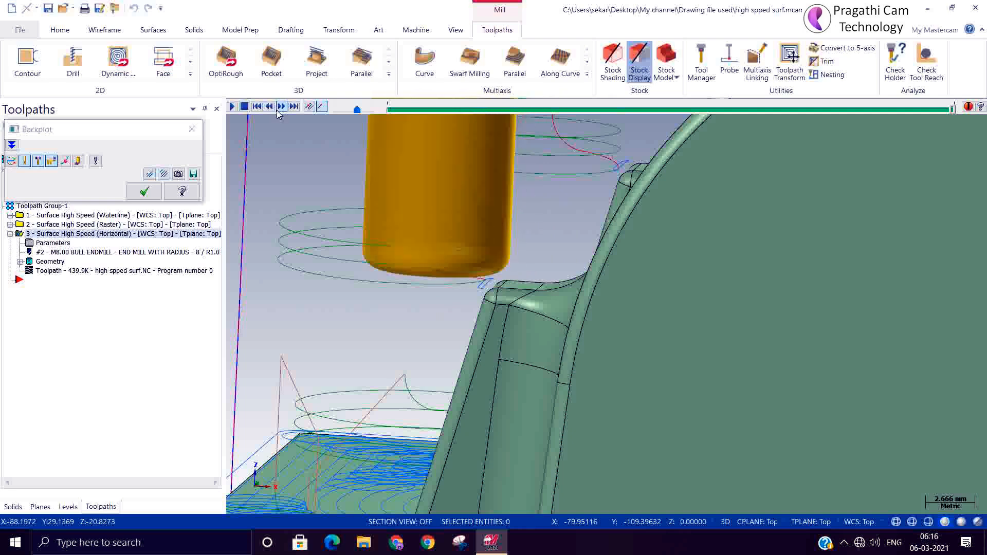
{"action": "left_click", "coordinate": [280, 108]}
{"action": "left_click", "coordinate": [281, 108]}
{"action": "left_click", "coordinate": [144, 191]}
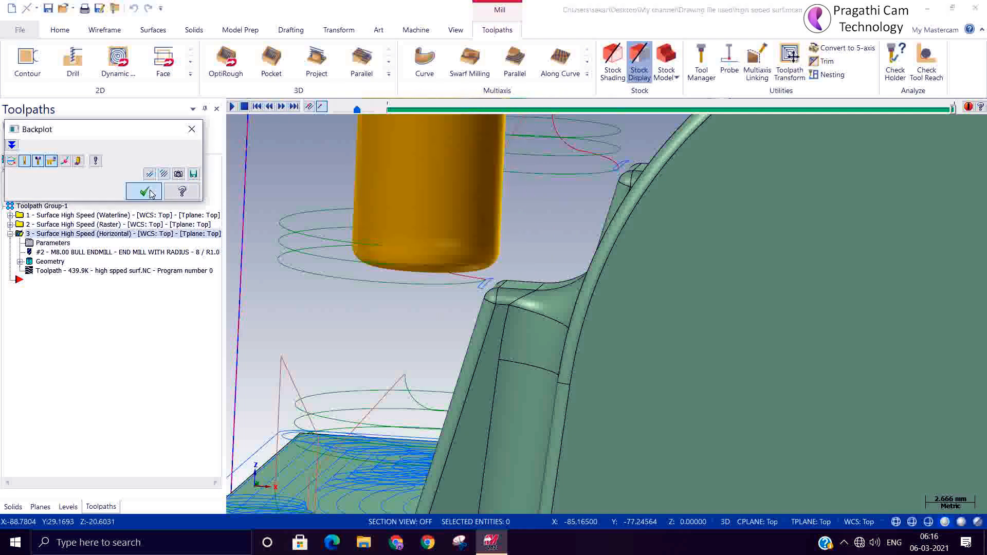
- Change the horizontal toolpath's entry transition to Profile ramp and regenerate the toolpath
{"action": "left_click", "coordinate": [30, 244]}
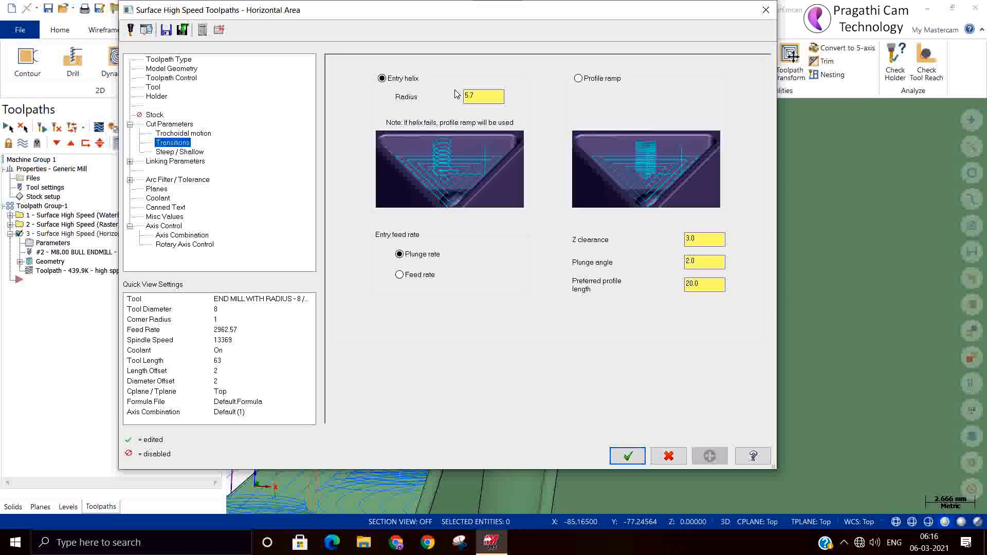
{"action": "left_click", "coordinate": [593, 85]}
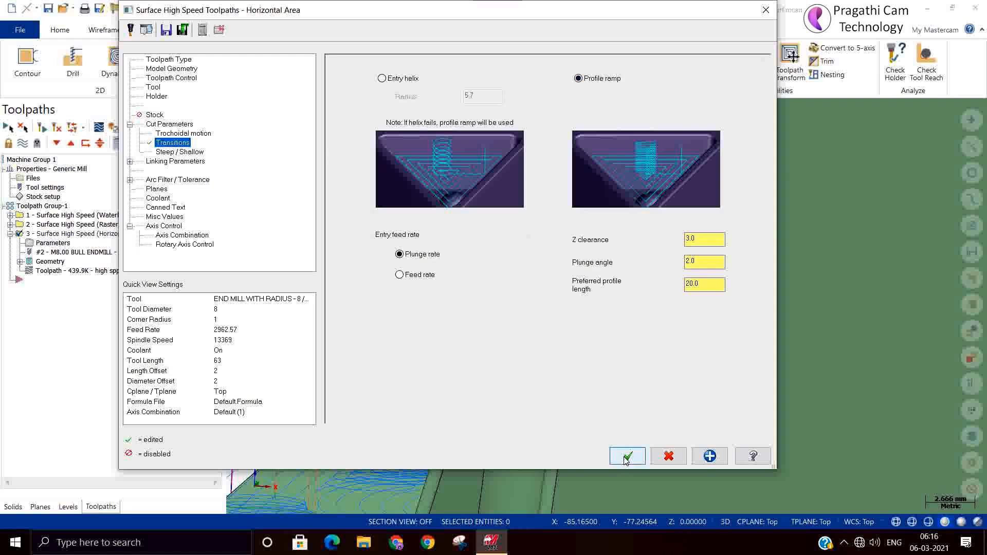
{"action": "left_click", "coordinate": [626, 456]}
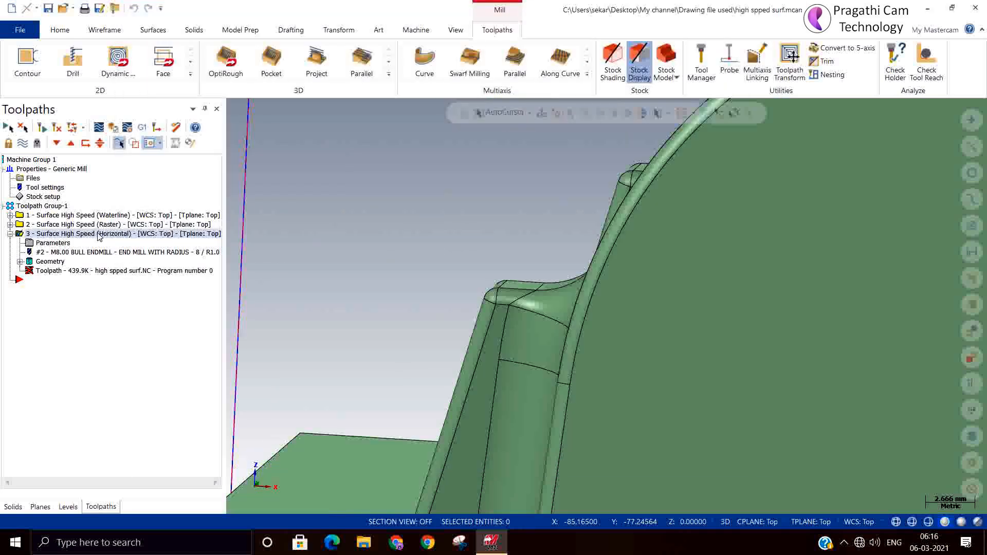
{"action": "left_click", "coordinate": [42, 127]}
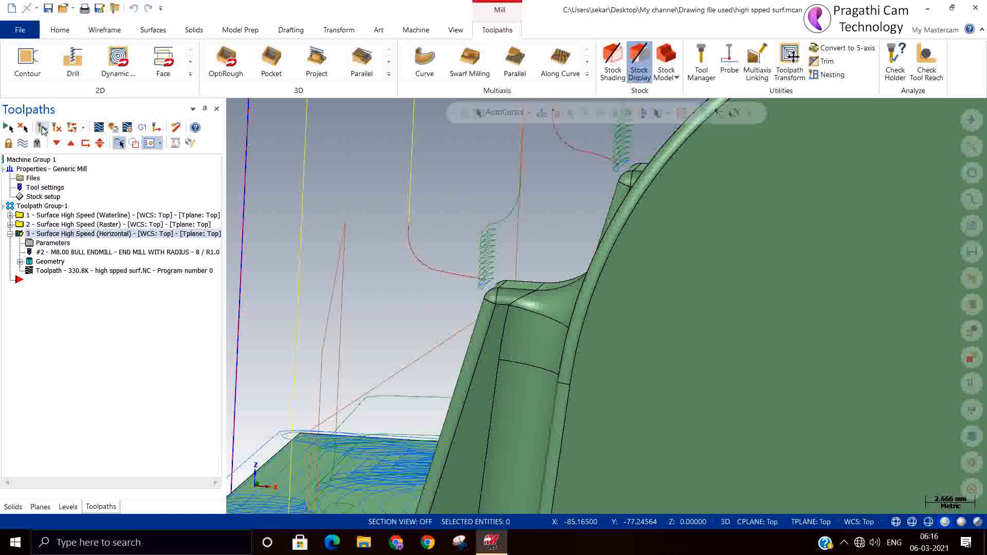
- Backplot the regenerated toolpath and step the tool through the end of the profile ramp at the rib's flat
{"action": "scroll", "coordinate": [401, 250], "scroll_direction": "up", "scroll_amount": 3}
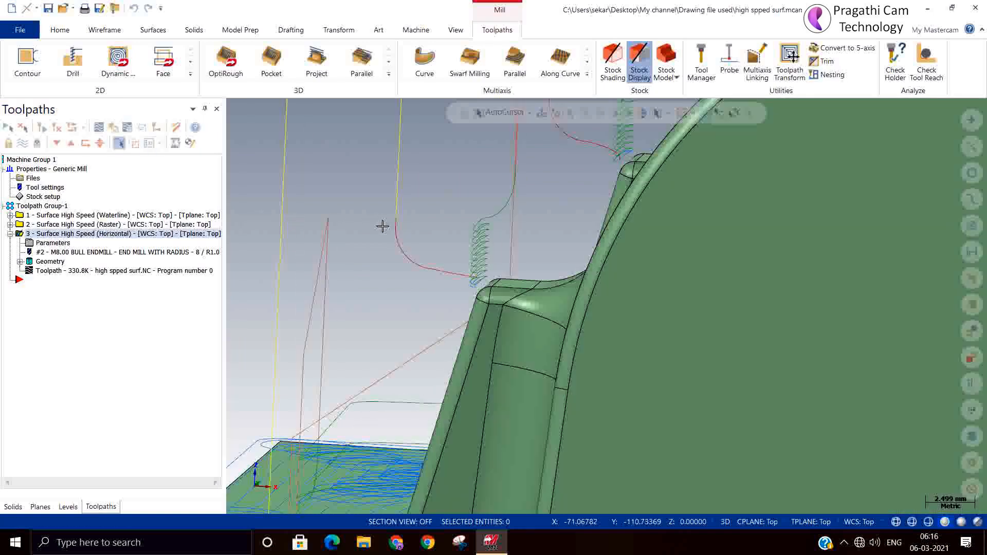
{"action": "scroll", "coordinate": [401, 250], "scroll_direction": "up", "scroll_amount": 1}
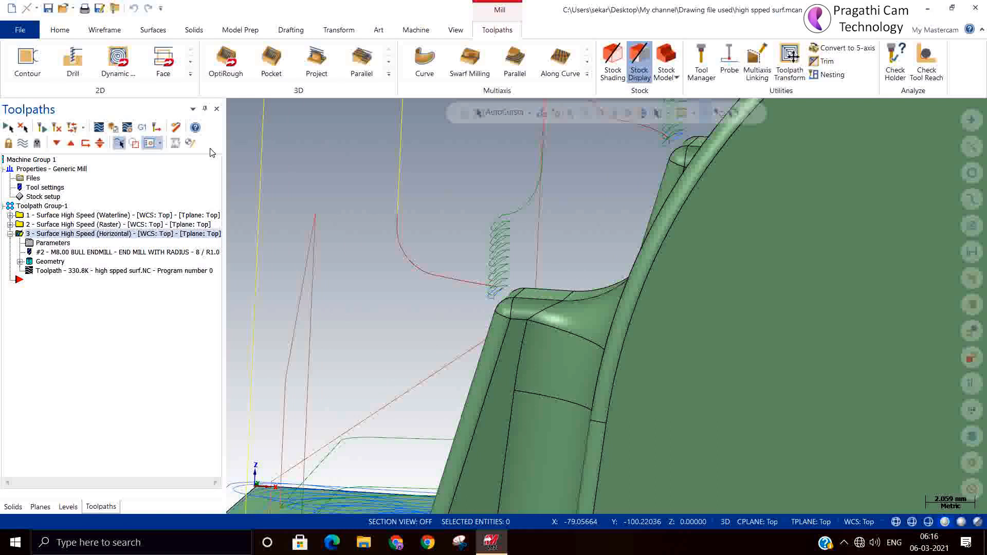
{"action": "left_click", "coordinate": [103, 131]}
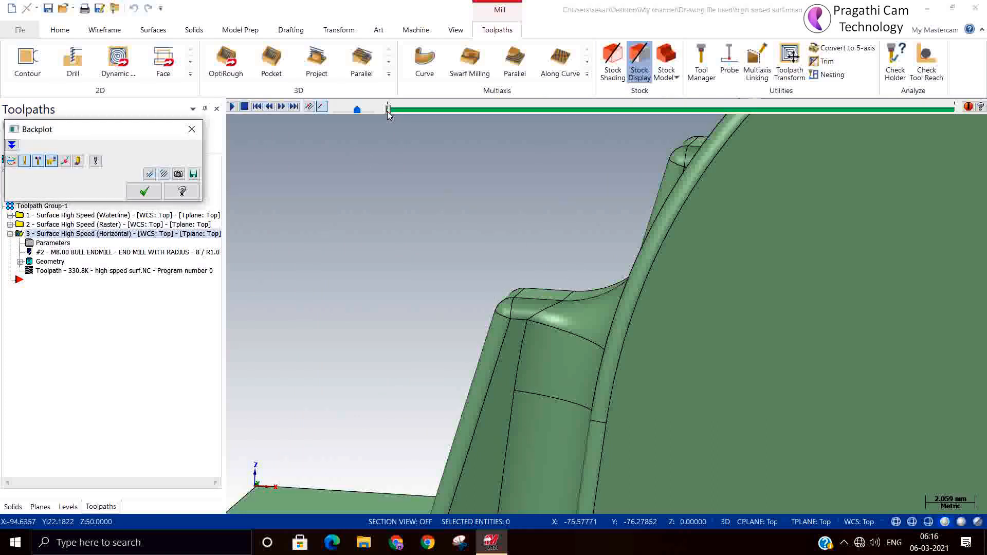
{"action": "left_click_drag", "start_coordinate": [389, 109], "coordinate": [986, 147]}
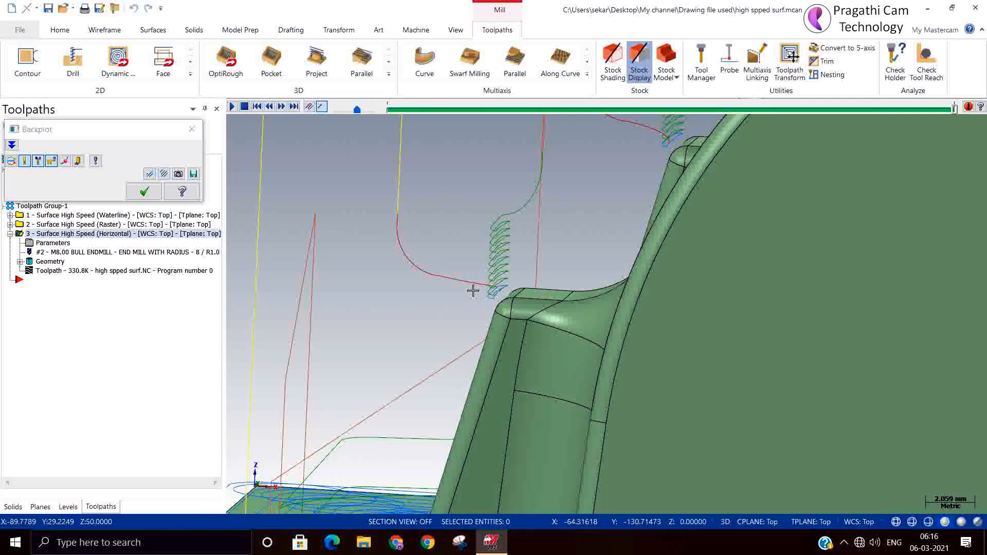
{"action": "left_click", "coordinate": [501, 282]}
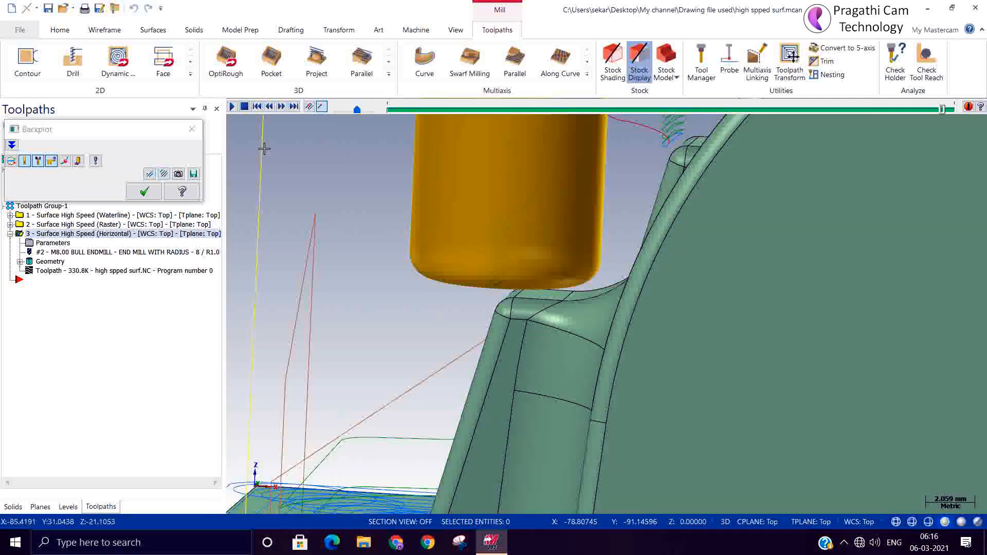
{"action": "left_click", "coordinate": [280, 108]}
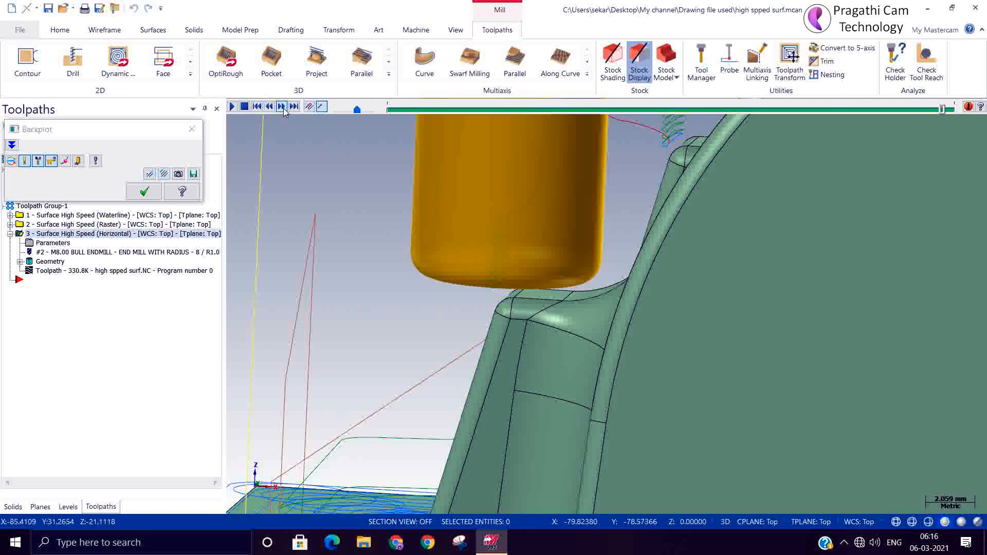
{"action": "left_click", "coordinate": [283, 110]}
{"action": "left_click", "coordinate": [283, 110]}
{"action": "left_click", "coordinate": [284, 111]}
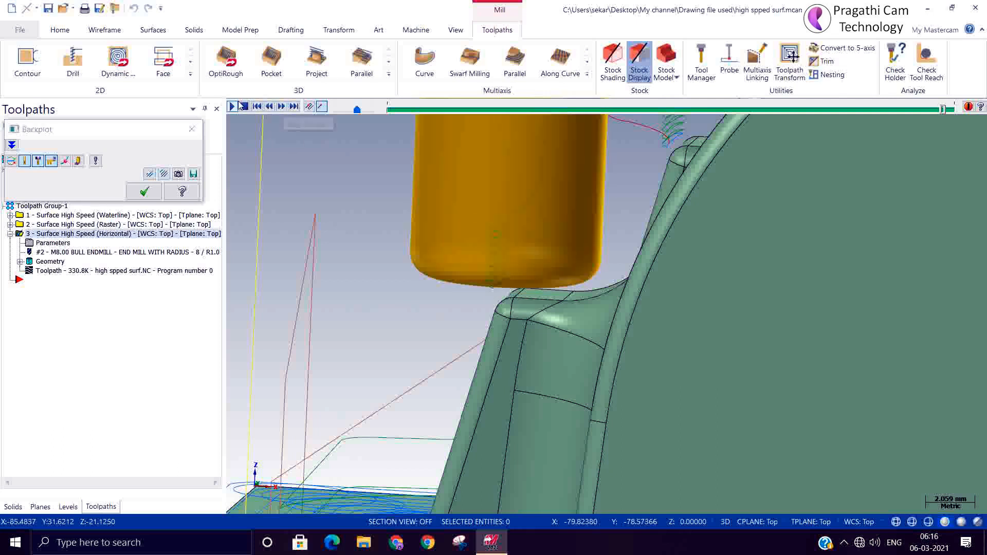
- Run the backplot to its end and examine the profile ramp entry passes beside the rib's flat up close
{"action": "left_click", "coordinate": [232, 109]}
{"action": "scroll", "coordinate": [578, 324], "scroll_direction": "up", "scroll_amount": 4}
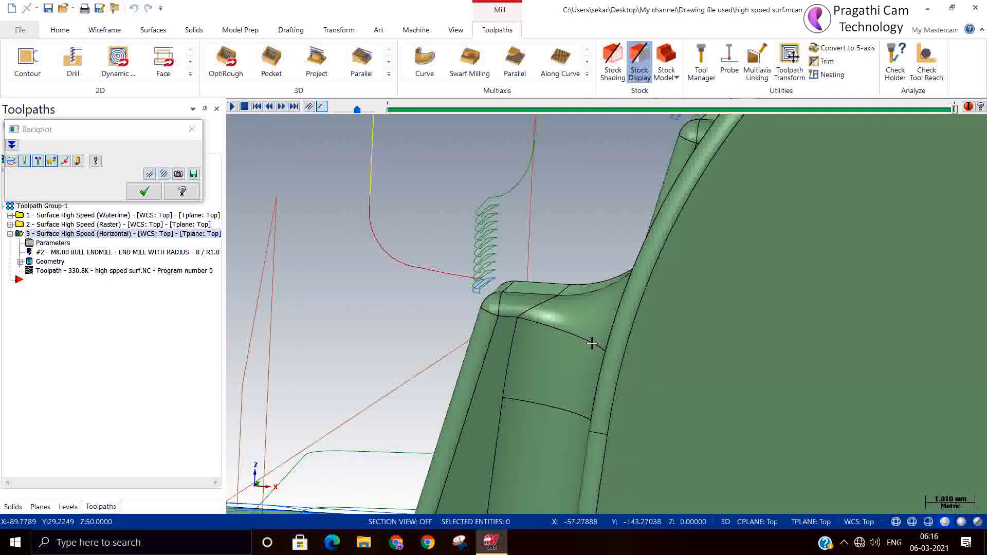
{"action": "scroll", "coordinate": [474, 282], "scroll_direction": "up", "scroll_amount": 10}
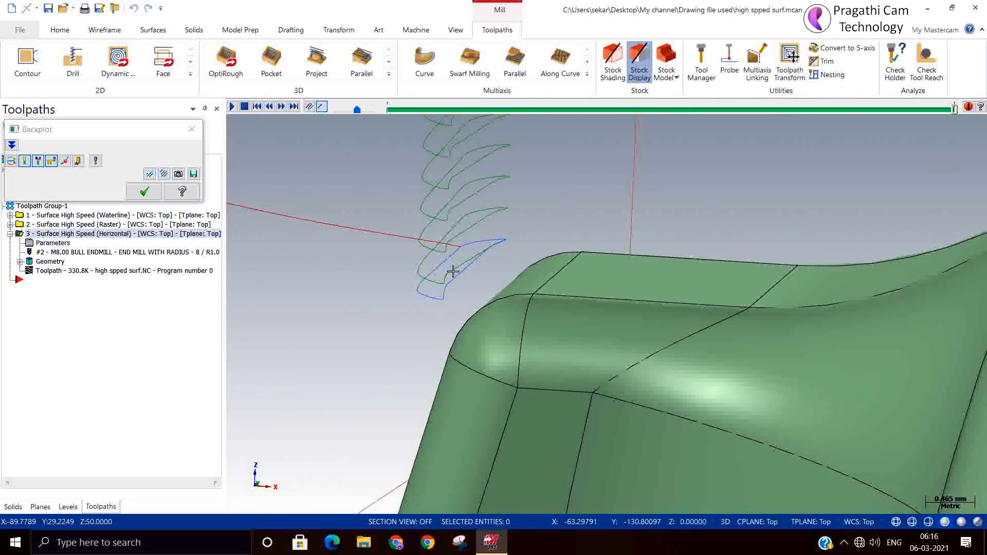
{"action": "middle_click_drag", "start_coordinate": [472, 192], "coordinate": [502, 229]}
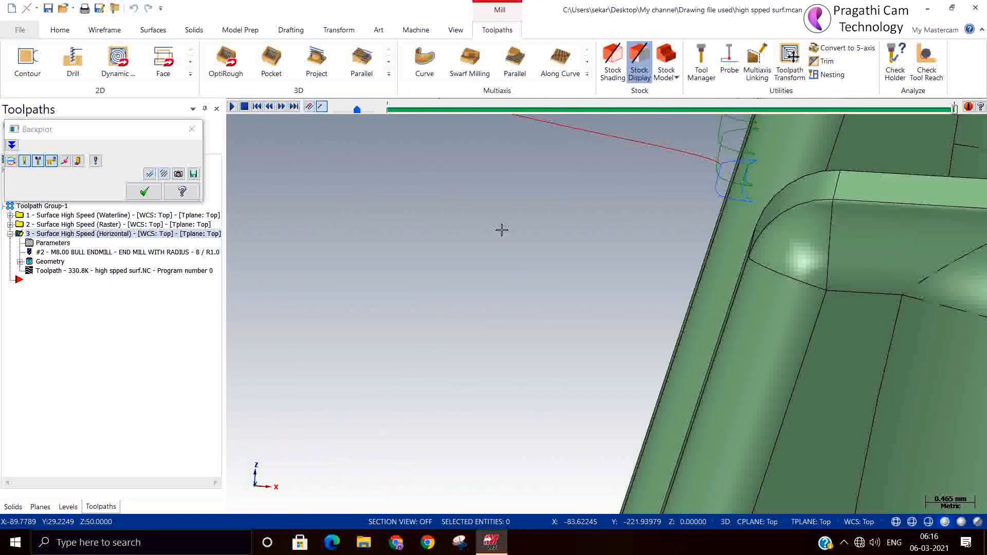
- Examine the profile ramp entry passes together with the surrounding rib surfaces from a wider angle, and close the backplot
{"action": "scroll", "coordinate": [421, 309], "scroll_direction": "down", "scroll_amount": 5}
{"action": "middle_click_drag", "start_coordinate": [423, 309], "coordinate": [446, 326]}
{"action": "scroll", "coordinate": [446, 326], "scroll_direction": "down", "scroll_amount": 3}
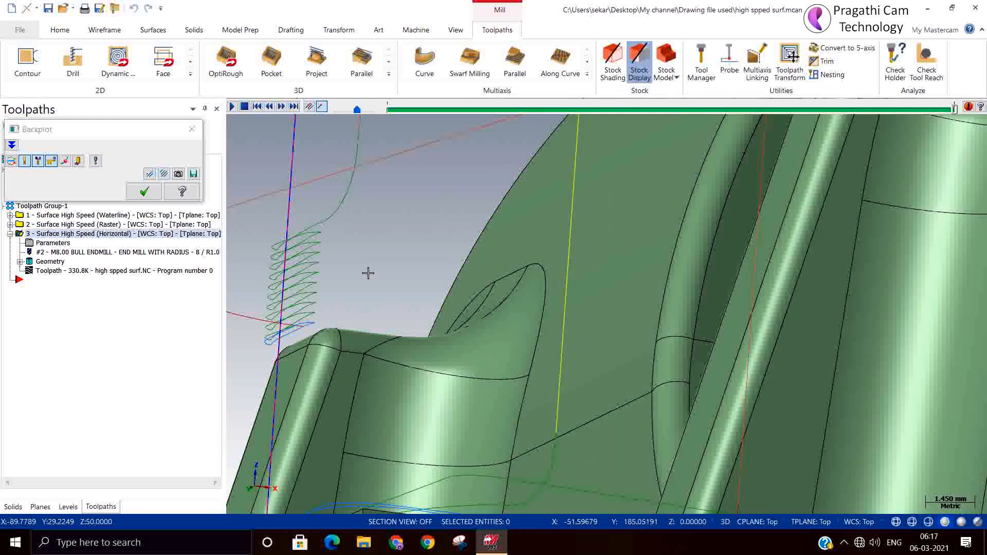
{"action": "left_click", "coordinate": [144, 192]}
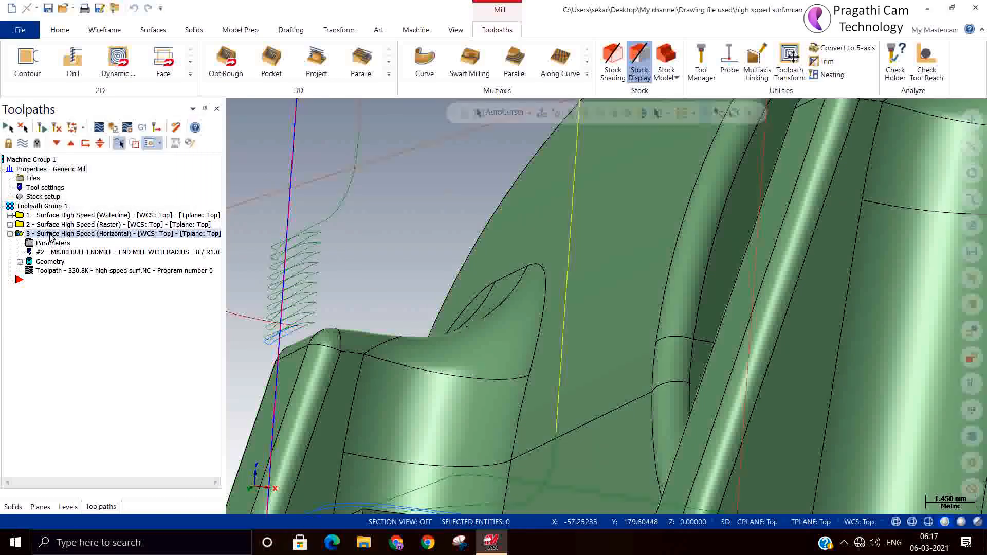
- Review the horizontal toolpath's steep/shallow, linking, cut, trochoidal motion and transition parameters, and close its settings
{"action": "left_click", "coordinate": [34, 246]}
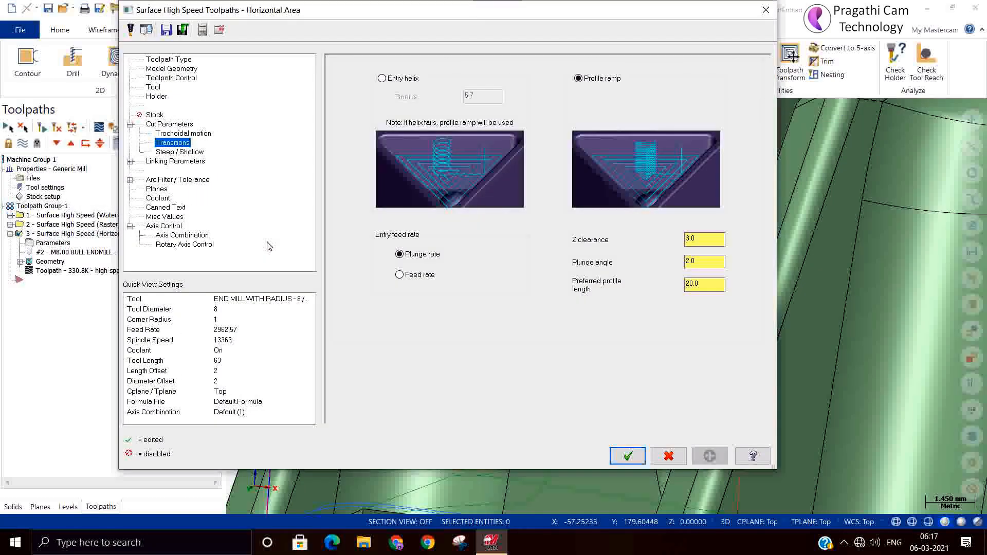
{"action": "left_click", "coordinate": [185, 153]}
{"action": "left_click", "coordinate": [175, 161]}
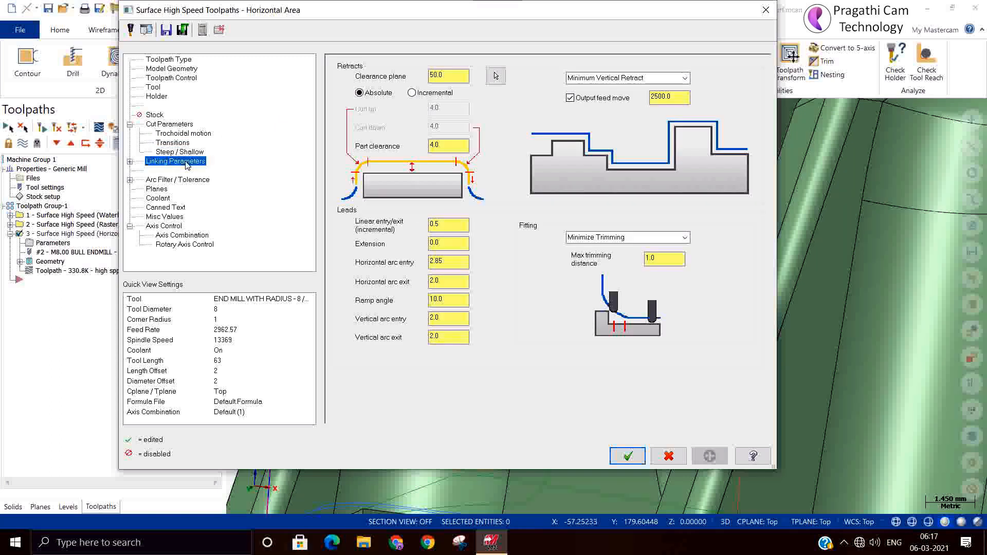
{"action": "left_click", "coordinate": [169, 125]}
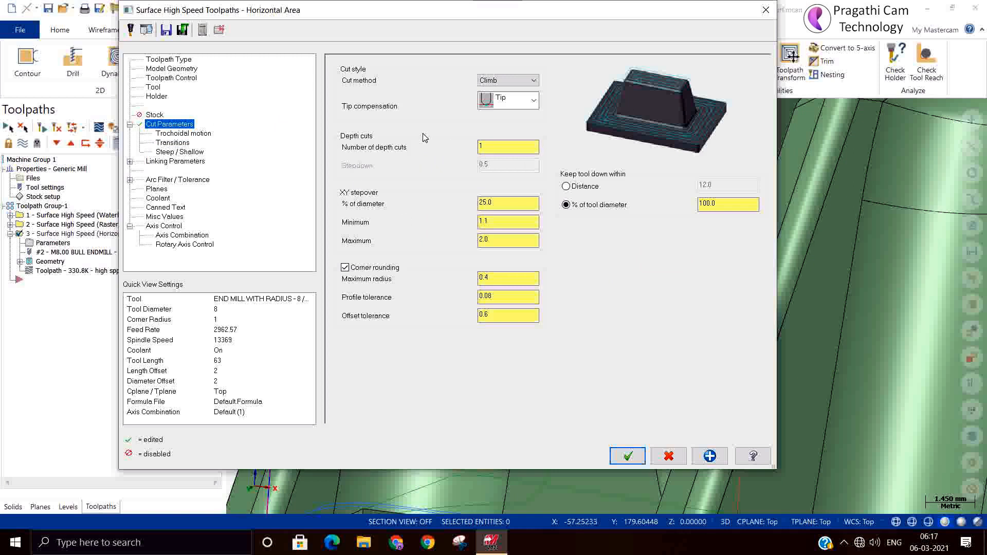
{"action": "left_click", "coordinate": [199, 135]}
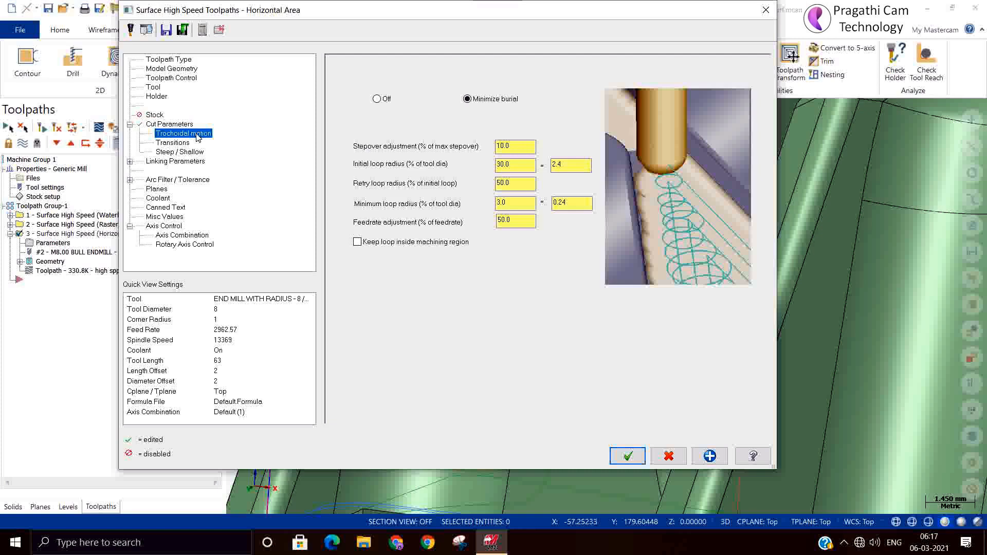
{"action": "left_click", "coordinate": [175, 143]}
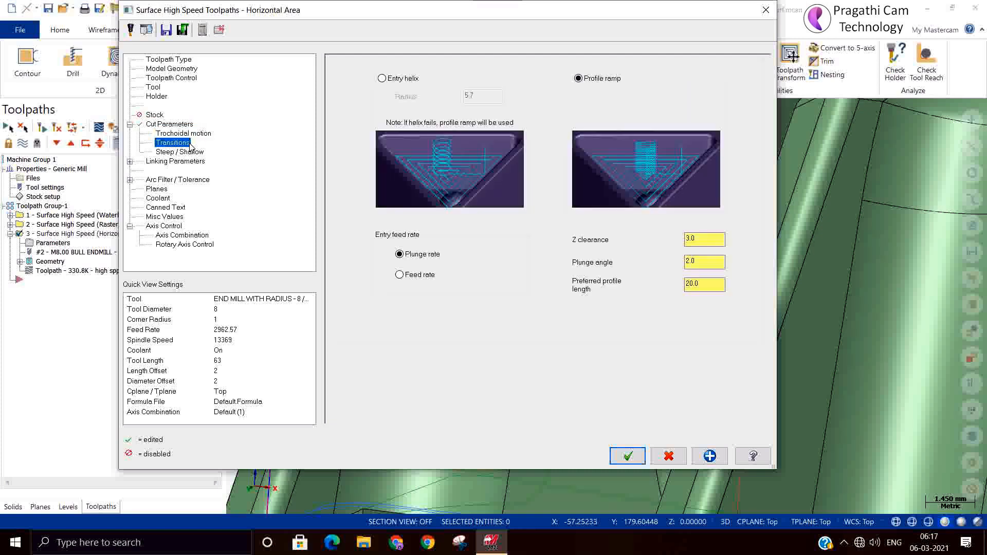
{"action": "left_click", "coordinate": [628, 456]}
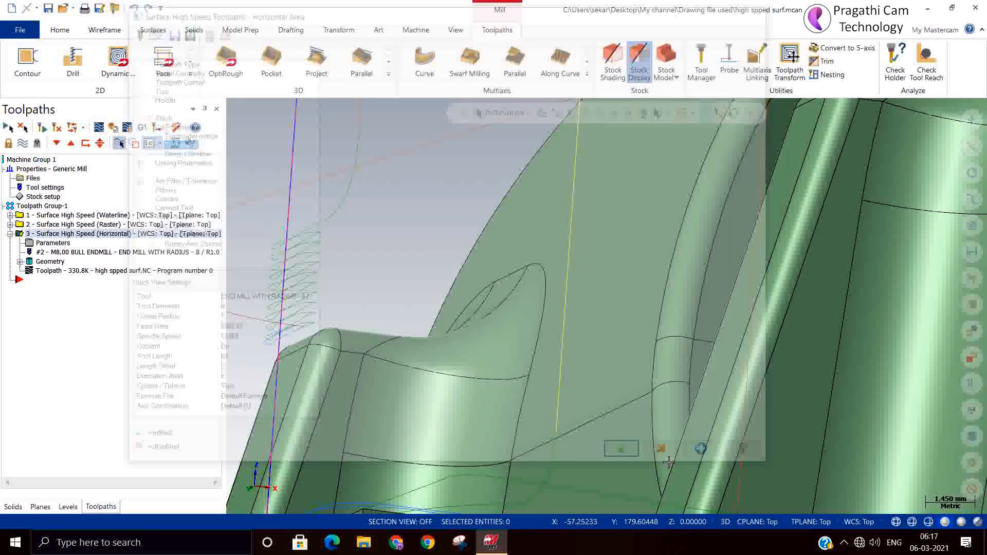
- Show the part and its horizontal toolpath in the isometric view, zoomed out to take in most of the block
{"action": "right_click", "coordinate": [434, 217]}
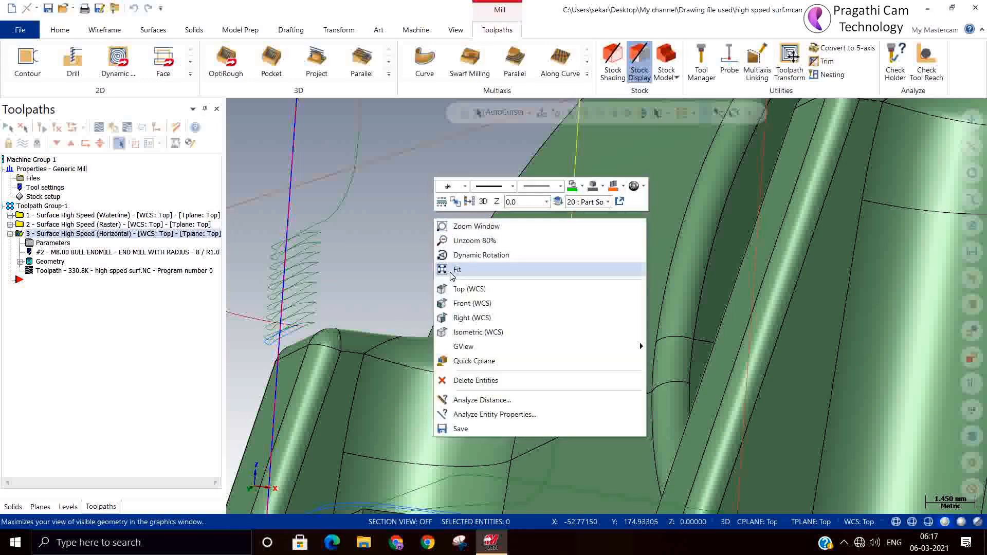
{"action": "left_click", "coordinate": [461, 333]}
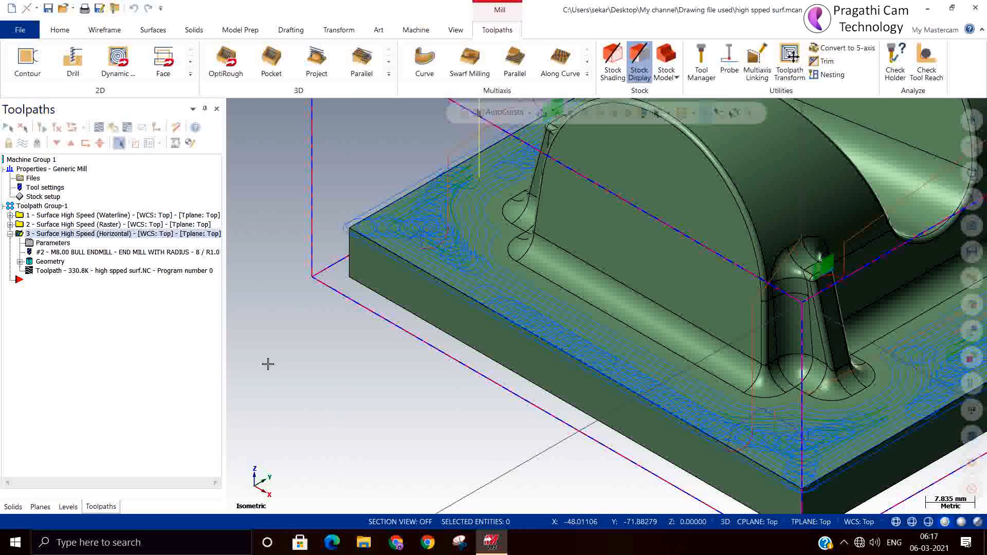
{"action": "scroll", "coordinate": [268, 364], "scroll_direction": "down", "scroll_amount": 3}
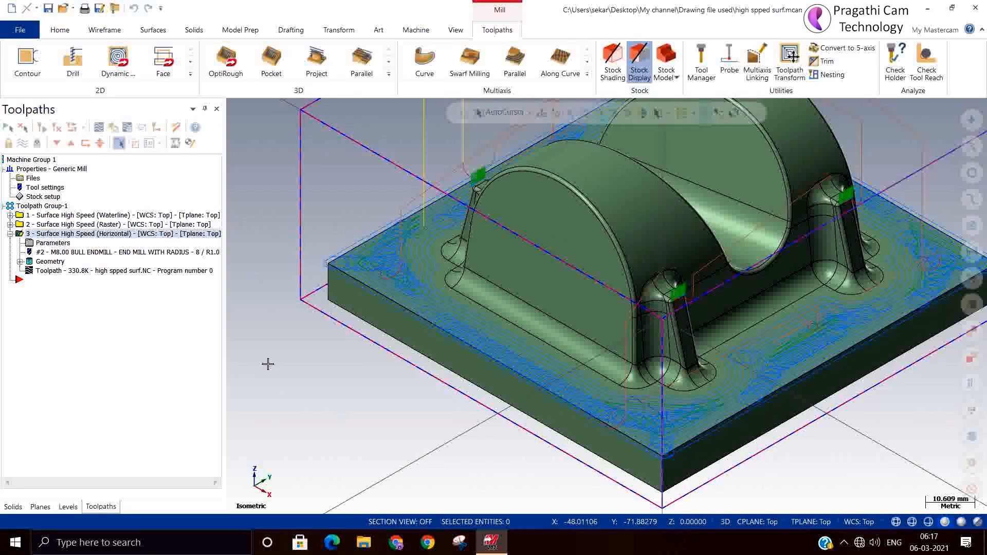